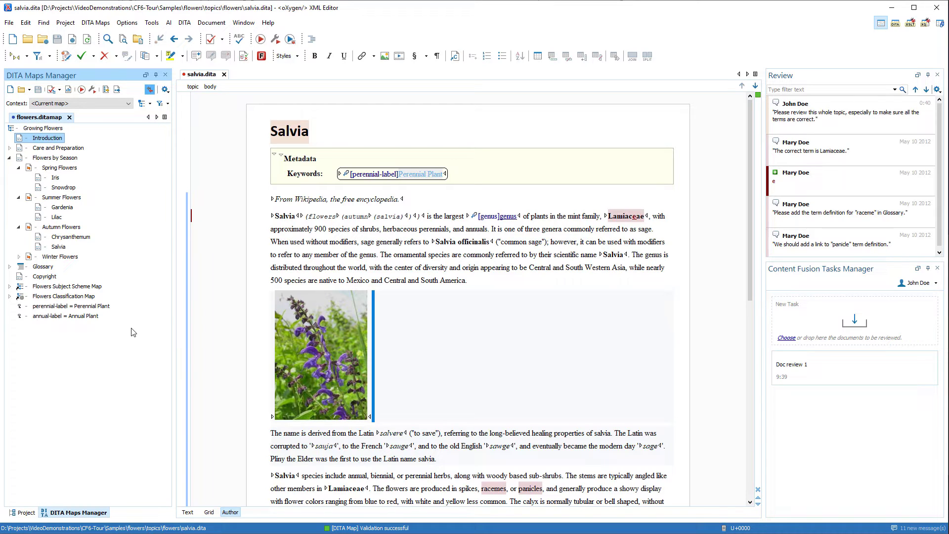
- Create and upload a Content Fusion task 'Doc review 2' with the Chrysanthemum and Salvia topics
{"action": "left_click", "coordinate": [73, 237]}
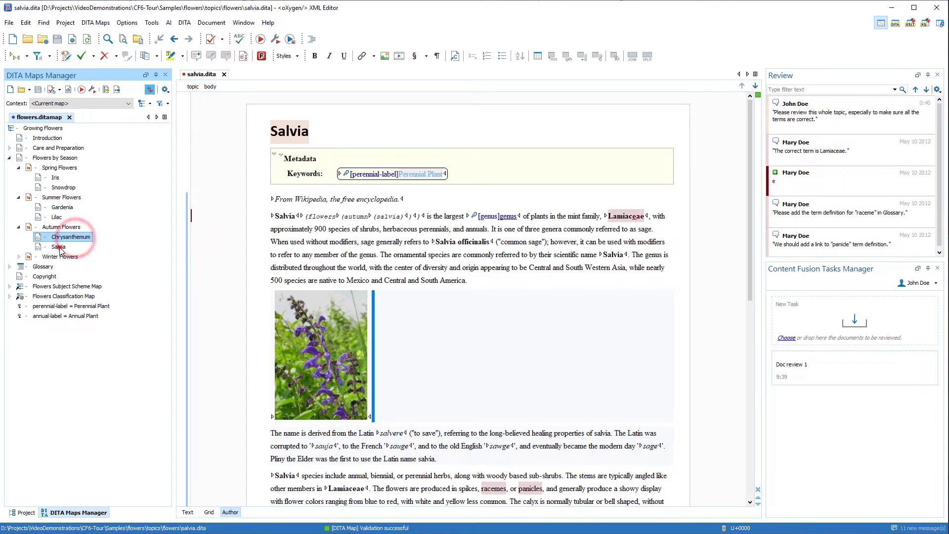
{"action": "left_click", "coordinate": [55, 246], "text": "shift"}
{"action": "left_click_drag", "start_coordinate": [63, 236], "coordinate": [861, 316]}
{"action": "type", "text": "Doc review 2"}
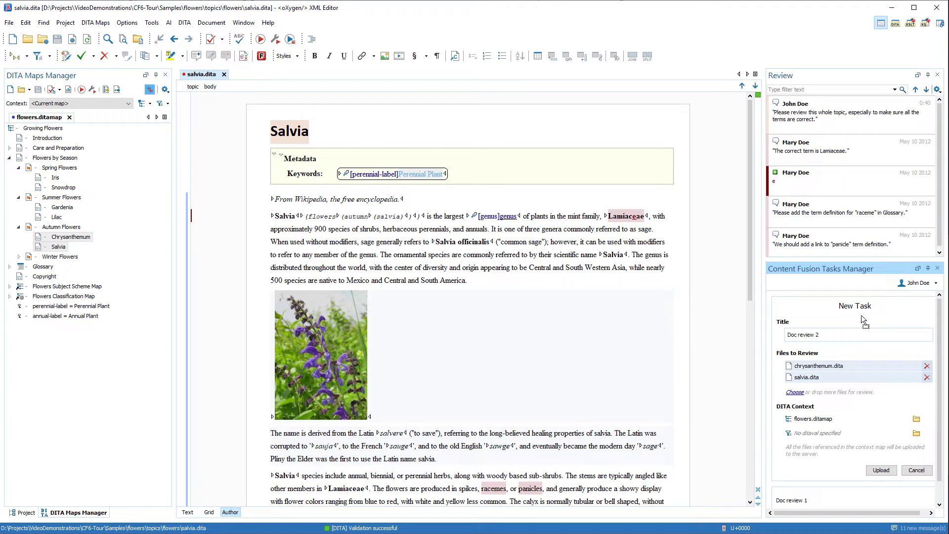
{"action": "left_click", "coordinate": [881, 470]}
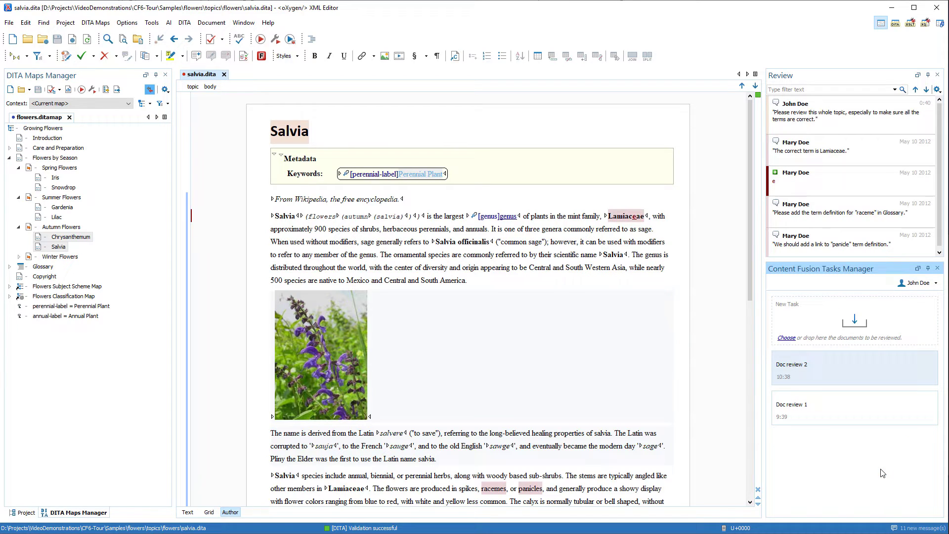
- Log in and give anyone opening the Doc review 2 link Reviewer access, then return to Files
{"action": "left_click", "coordinate": [797, 365]}
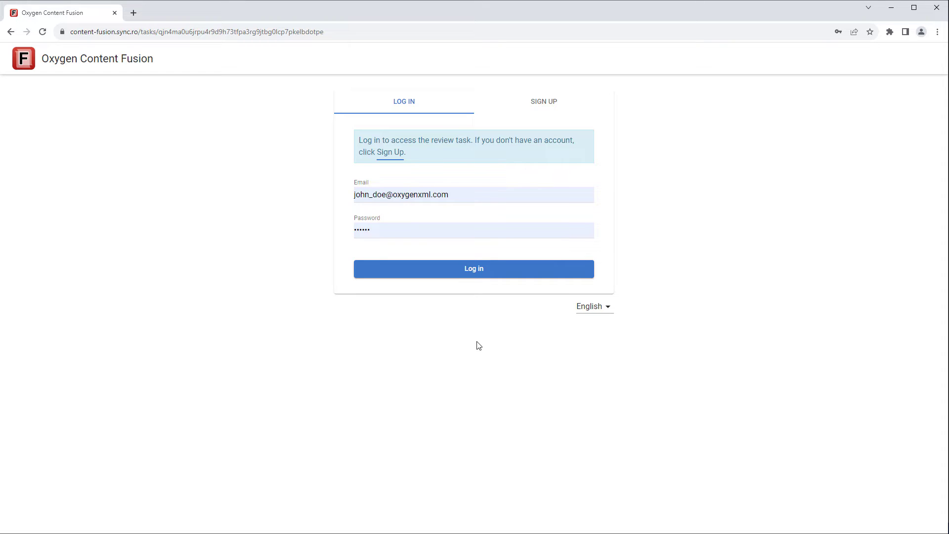
{"action": "left_click", "coordinate": [483, 273]}
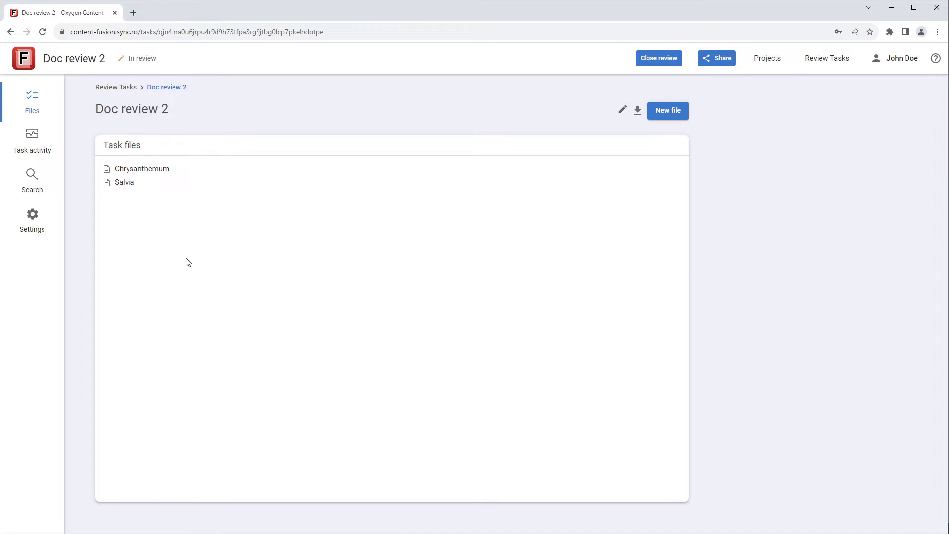
{"action": "left_click", "coordinate": [33, 218]}
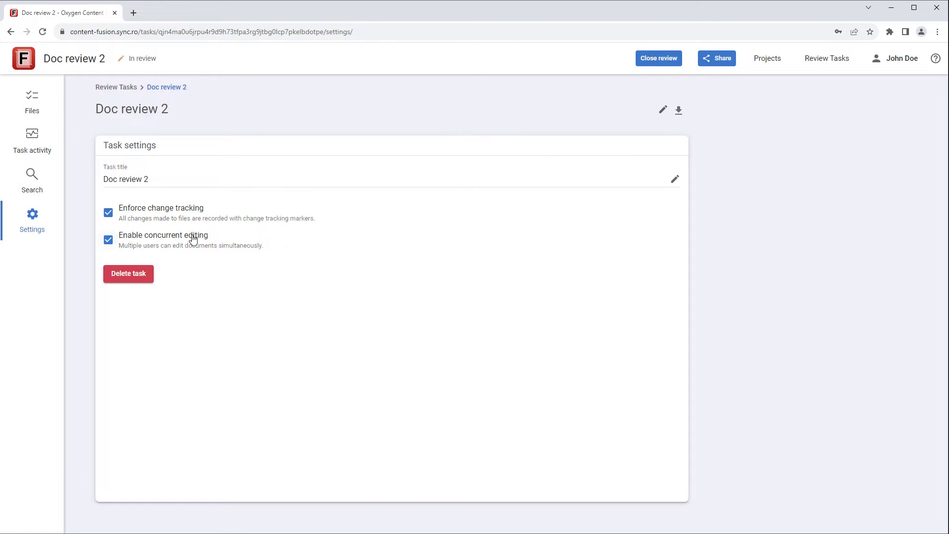
{"action": "left_click", "coordinate": [718, 60]}
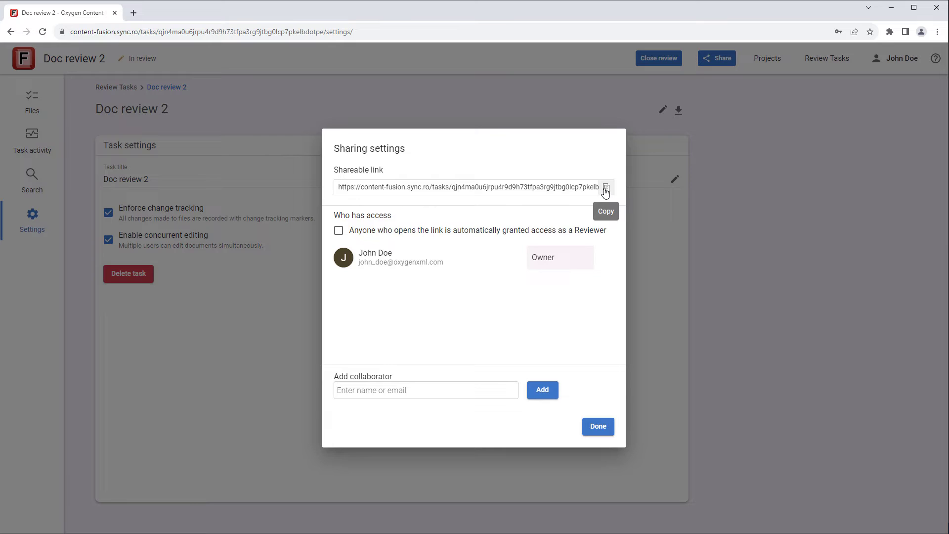
{"action": "left_click", "coordinate": [338, 232]}
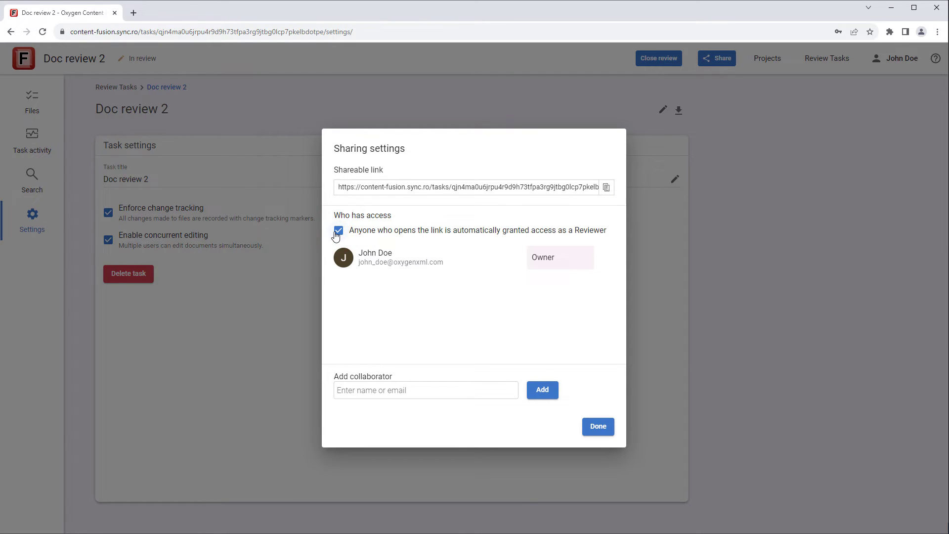
{"action": "left_click", "coordinate": [594, 427]}
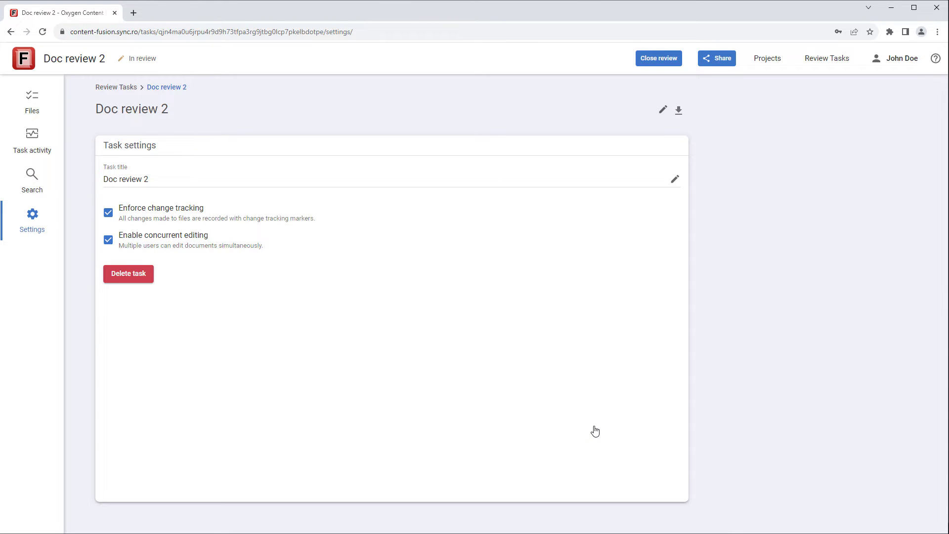
{"action": "left_click", "coordinate": [48, 110]}
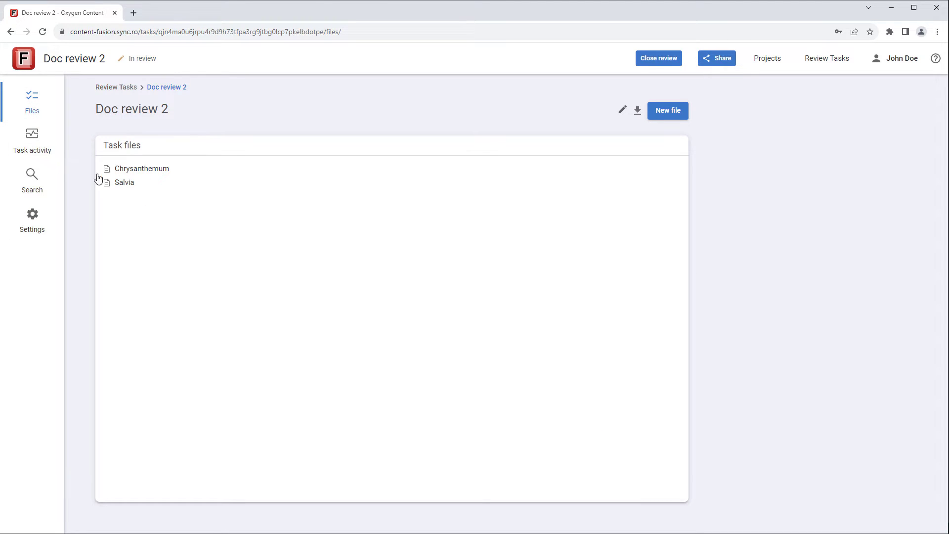
- Open Salvia and finalize the review as finished reviewing all documents
{"action": "left_click", "coordinate": [121, 183]}
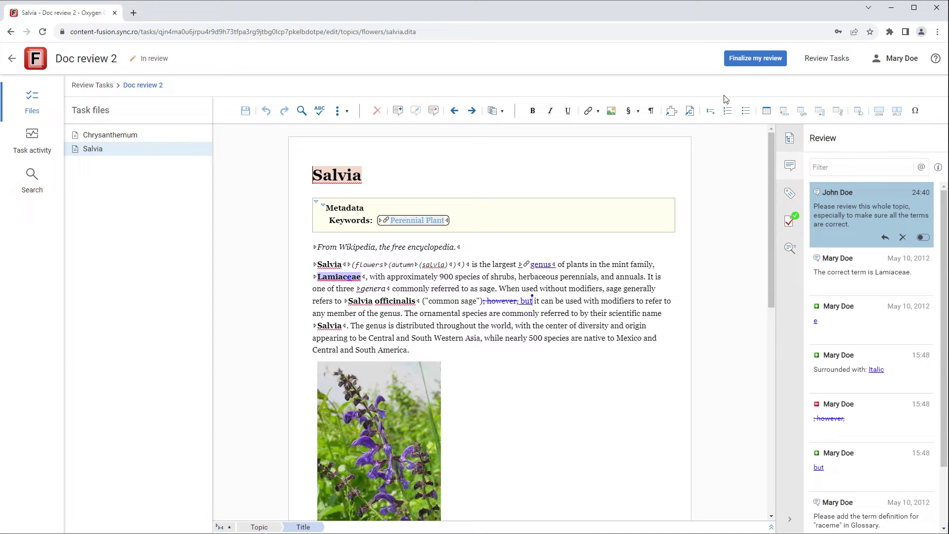
{"action": "left_click", "coordinate": [751, 61]}
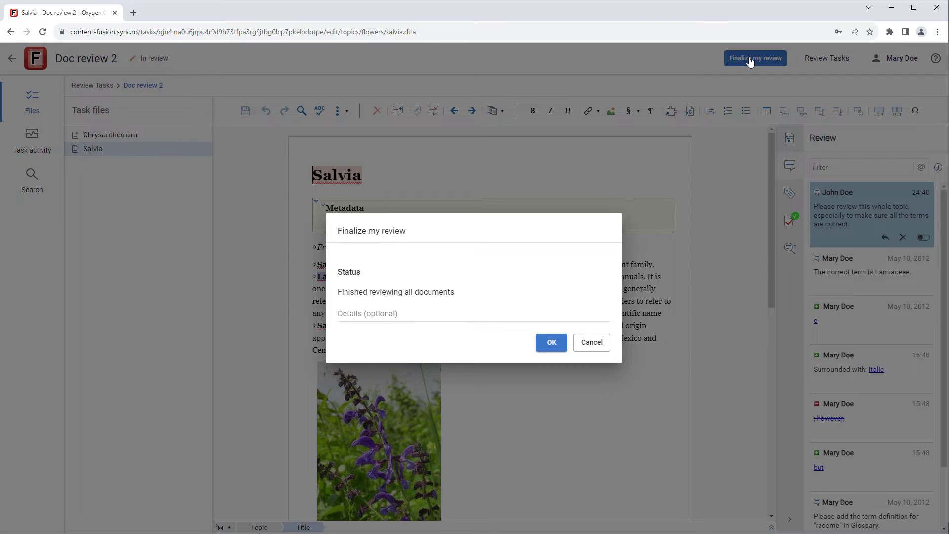
{"action": "left_click", "coordinate": [555, 340]}
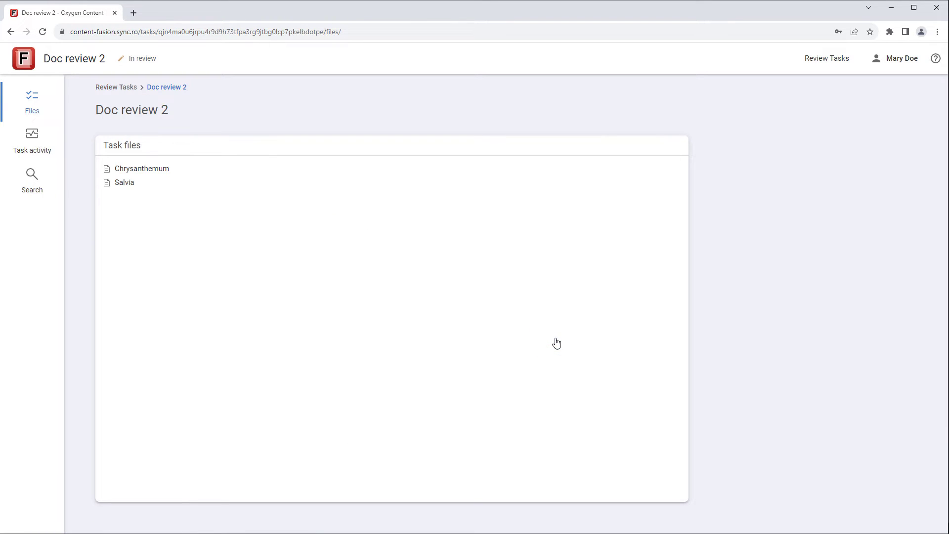
- Open finalized task Doc review 2 as owner and accept all tracked changes in Salvia
{"action": "left_click", "coordinate": [817, 66]}
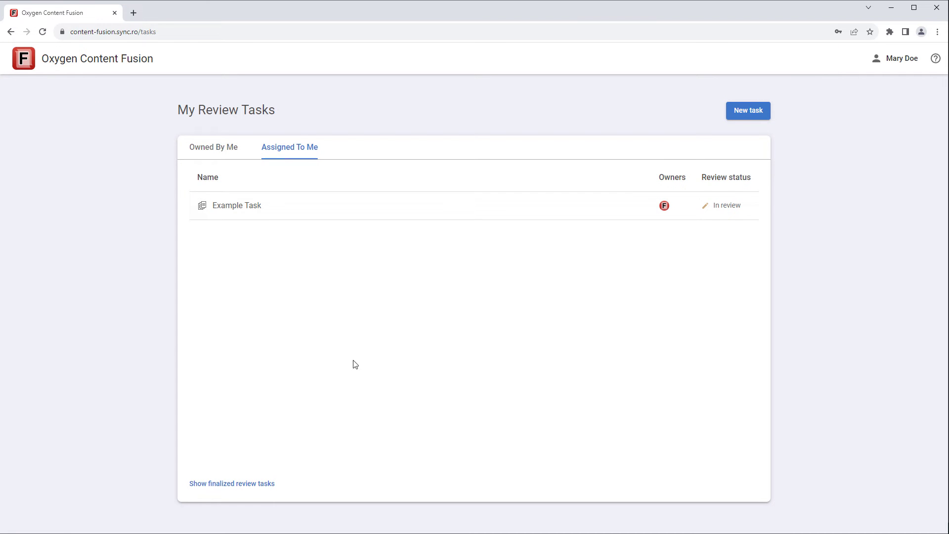
{"action": "left_click", "coordinate": [250, 484]}
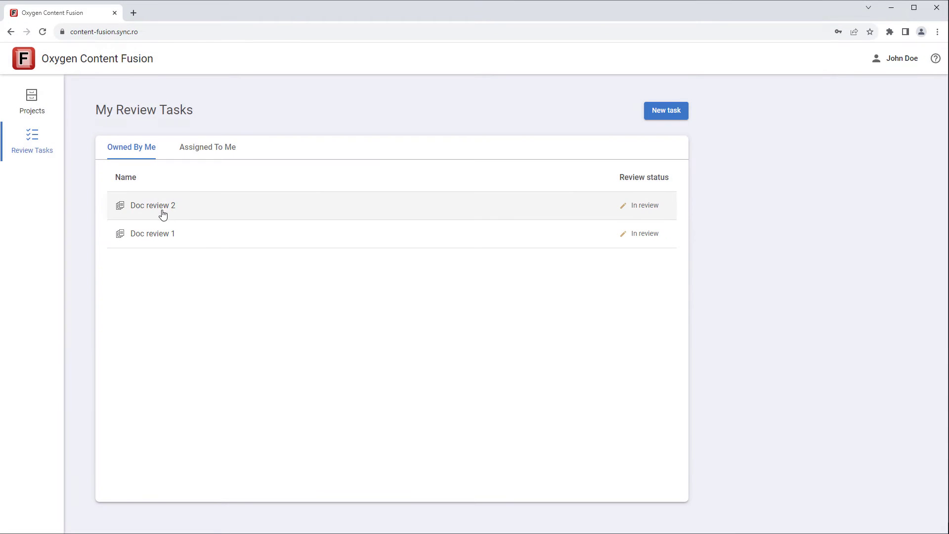
{"action": "left_click", "coordinate": [162, 209]}
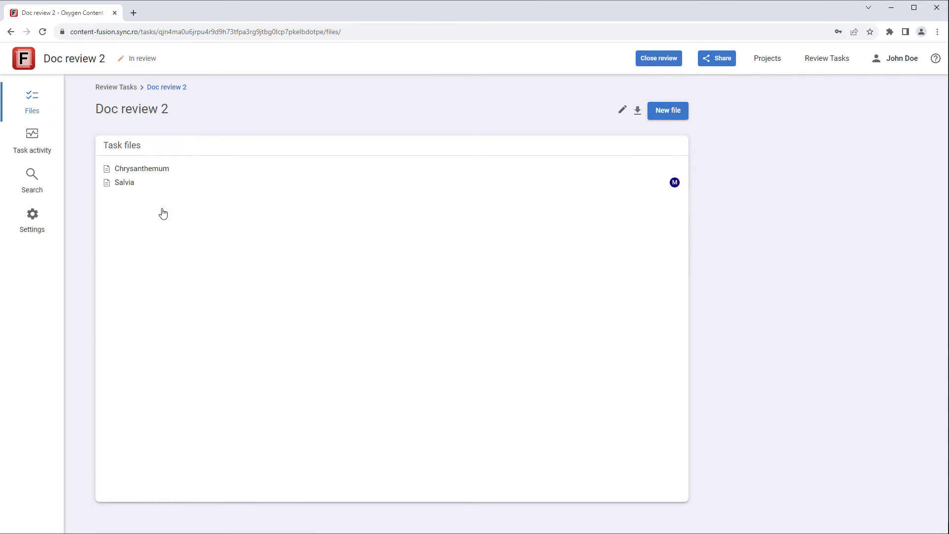
{"action": "left_click", "coordinate": [128, 185]}
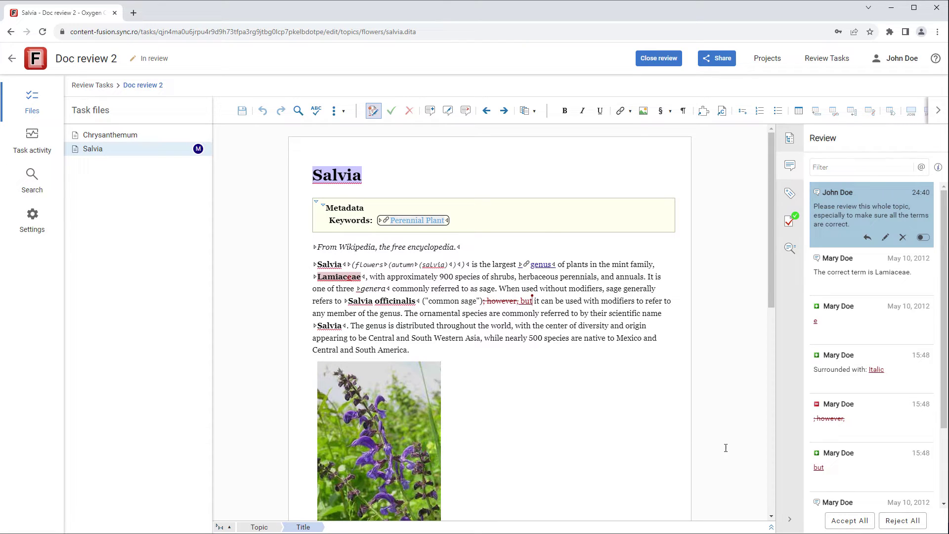
{"action": "left_click", "coordinate": [848, 522]}
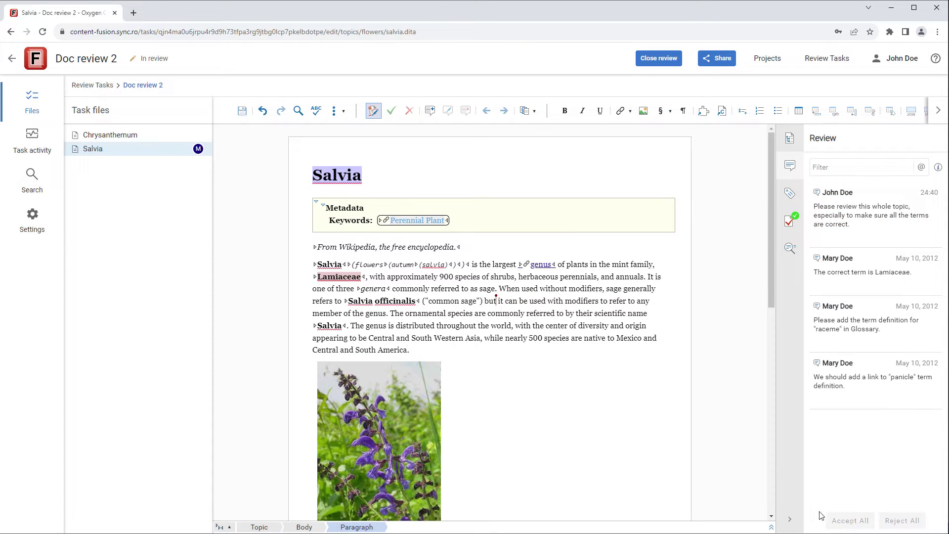
- Check the task activity and search the task content for 'genus'
{"action": "left_click", "coordinate": [39, 152]}
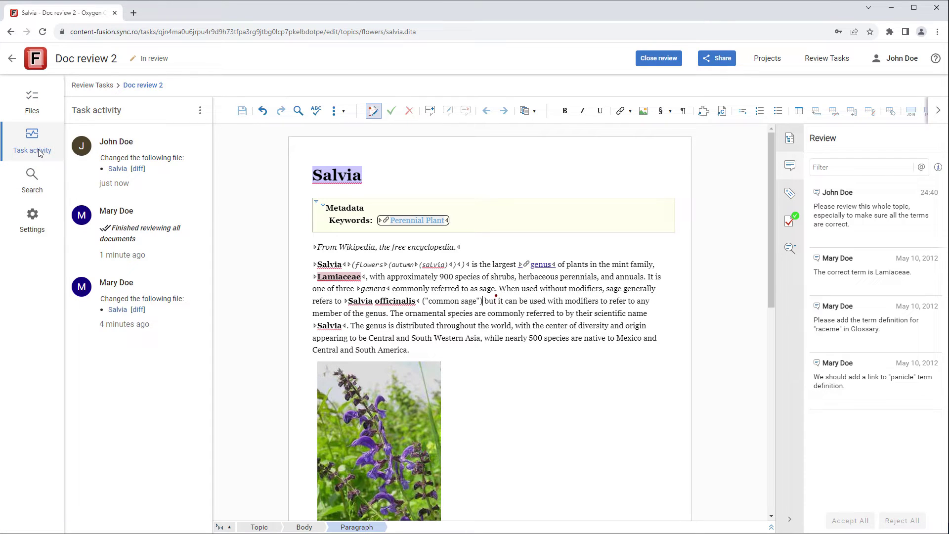
{"action": "left_click", "coordinate": [30, 179]}
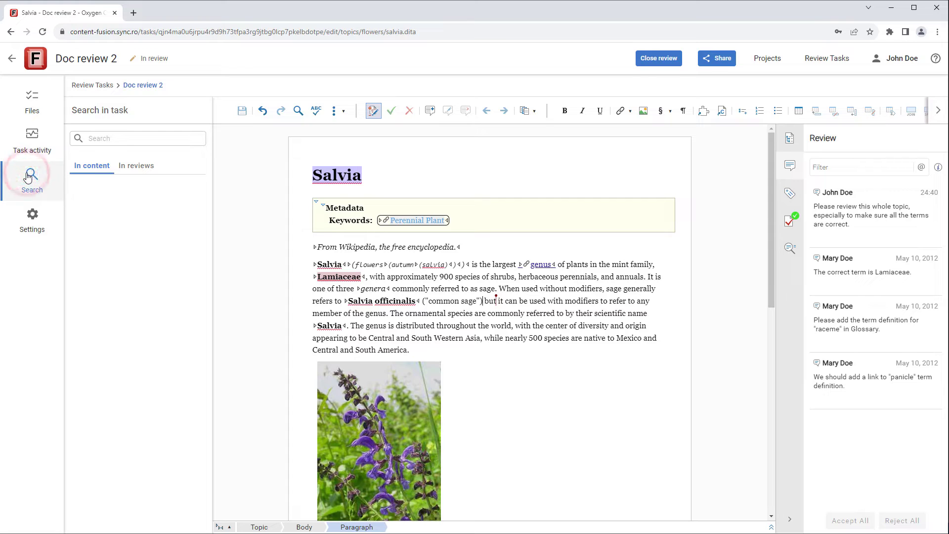
{"action": "left_click", "coordinate": [94, 139]}
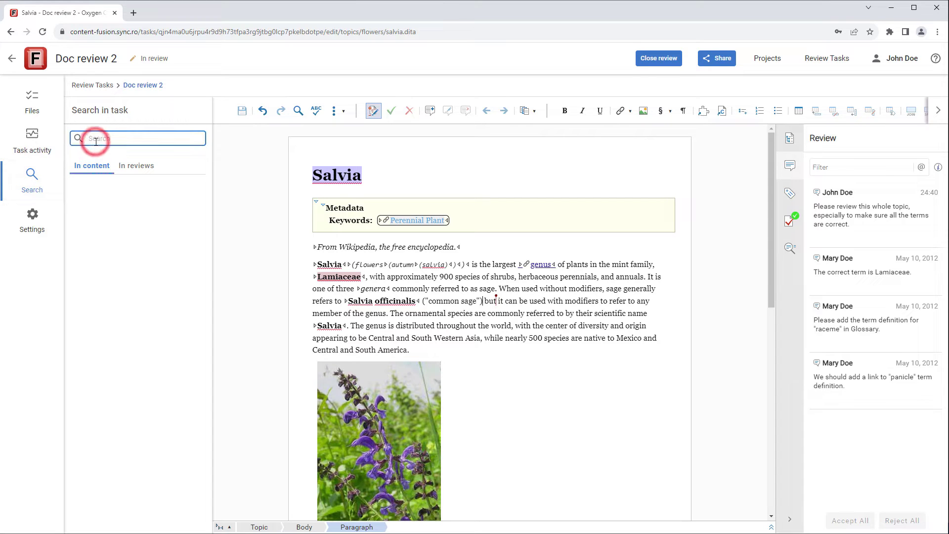
{"action": "type", "text": "genus"}
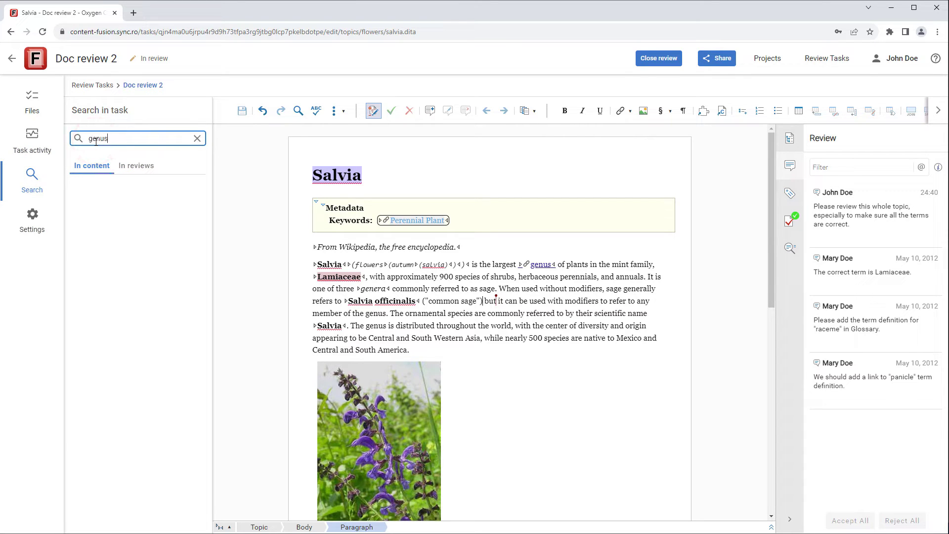
{"action": "key", "text": "Return"}
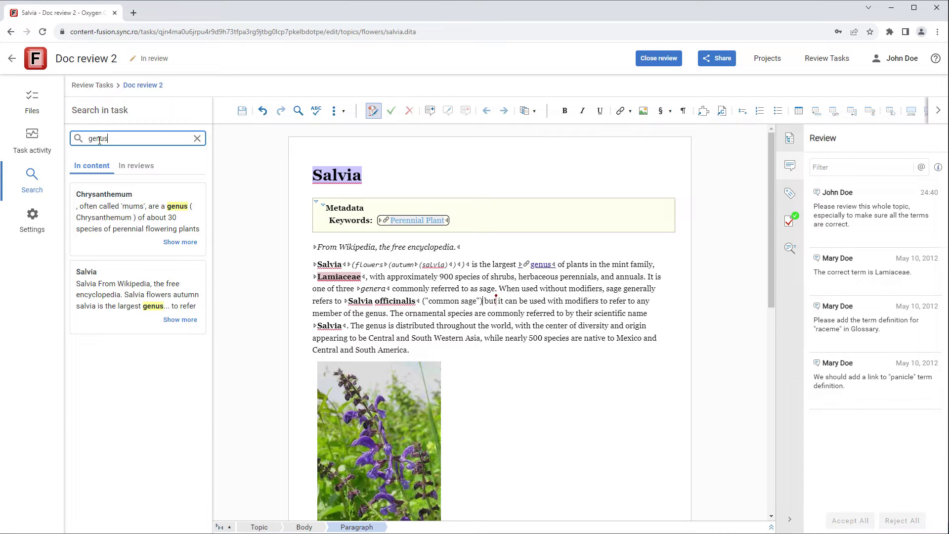
{"action": "left_click", "coordinate": [196, 138]}
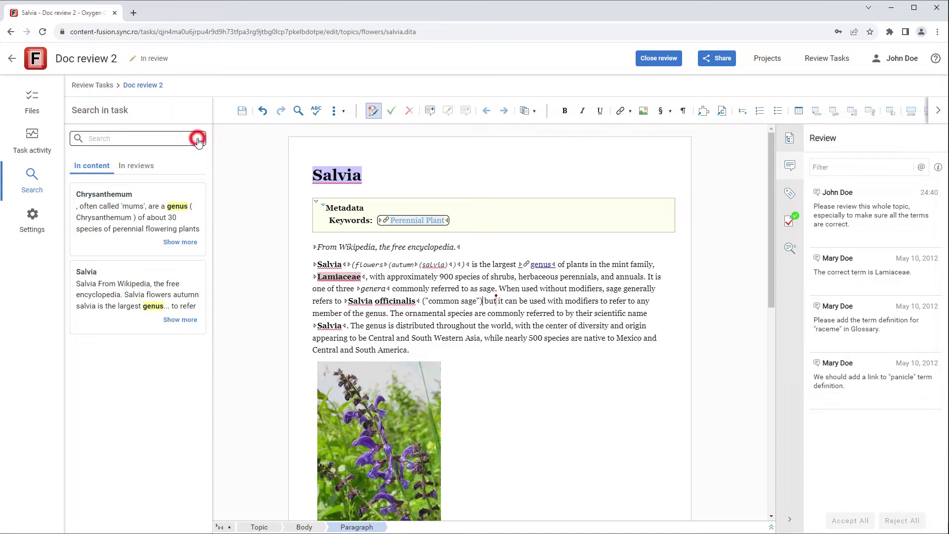
- Filter review comments to one author, then close the review and return to Review Tasks
{"action": "left_click", "coordinate": [144, 165]}
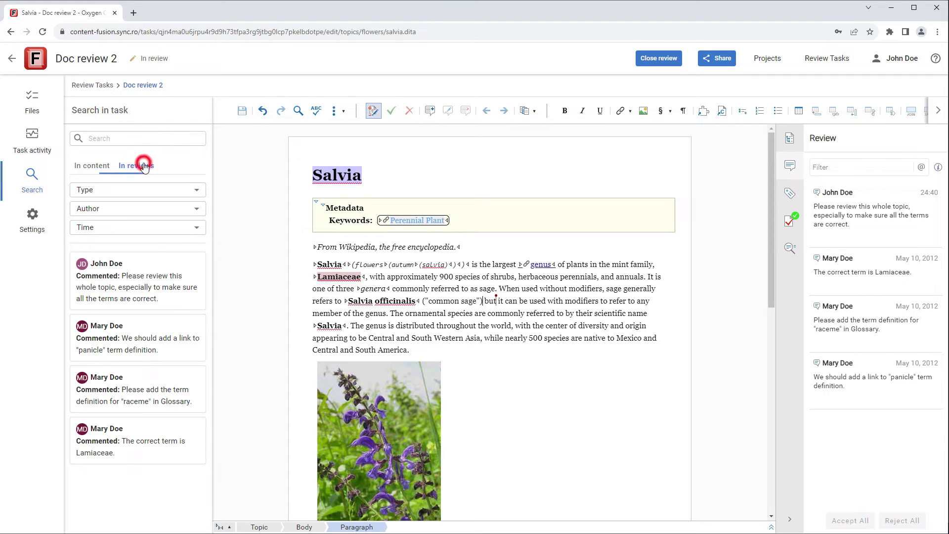
{"action": "left_click", "coordinate": [197, 209]}
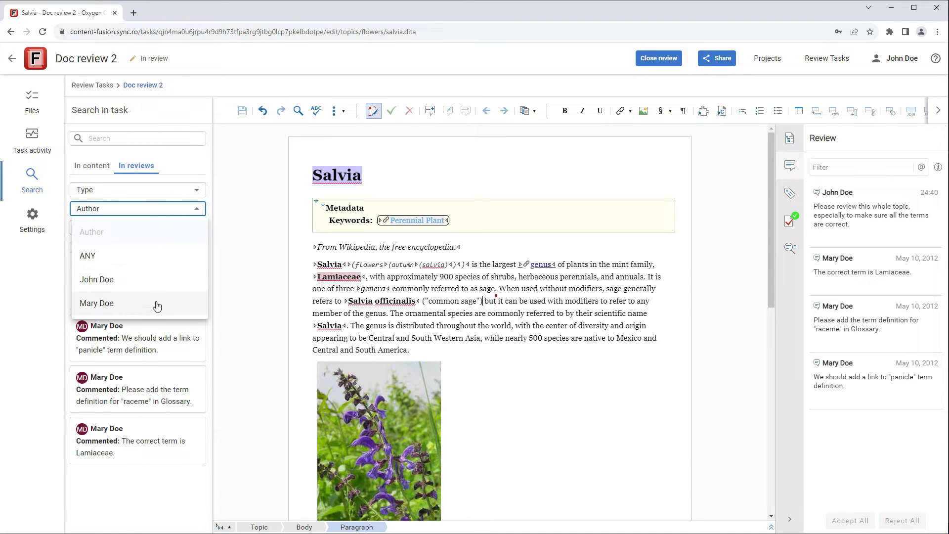
{"action": "left_click", "coordinate": [157, 303]}
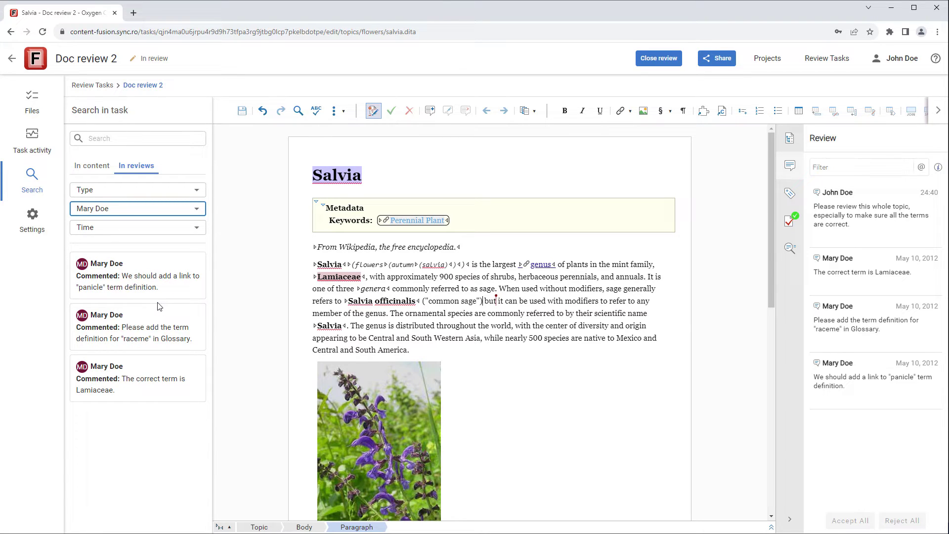
{"action": "left_click", "coordinate": [651, 59]}
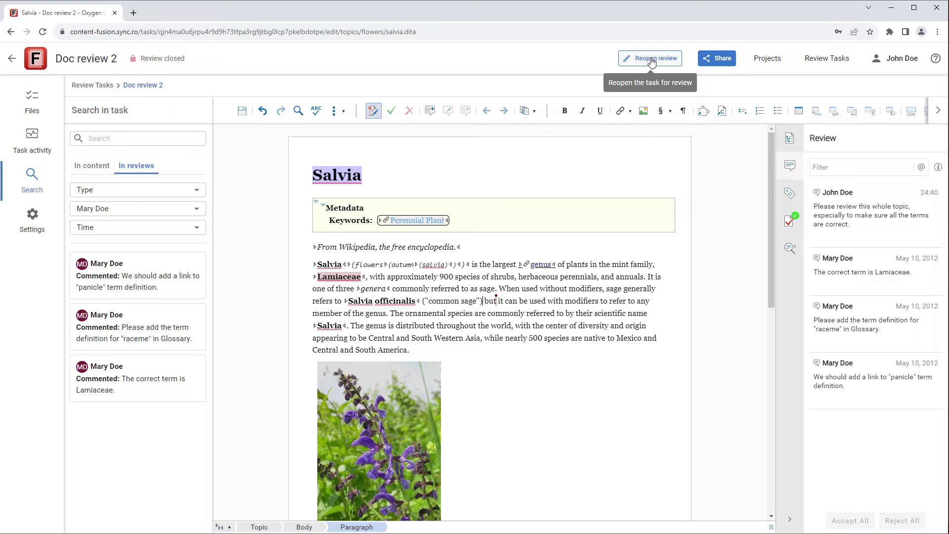
{"action": "left_click", "coordinate": [817, 60]}
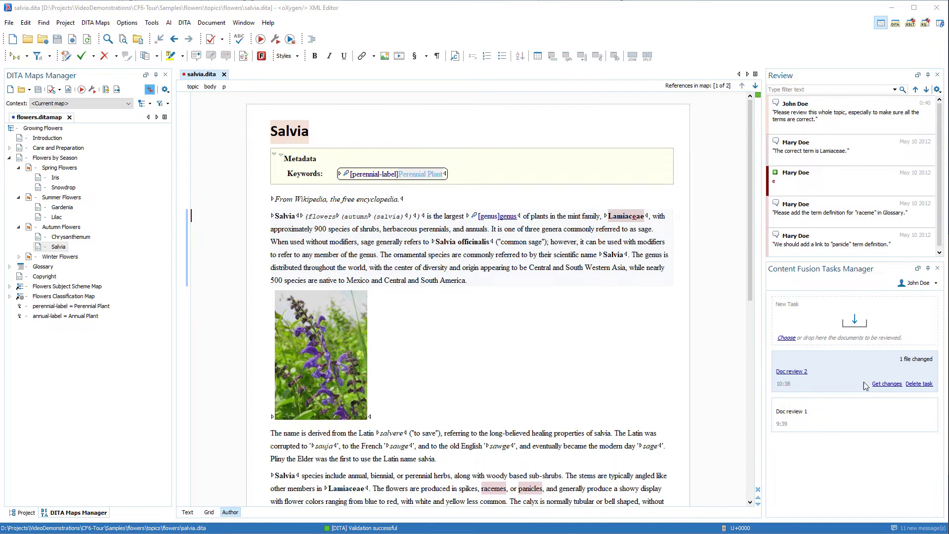
- Get the Doc review 2 changes and apply them to salvia.dita with Automatically merge
{"action": "left_click", "coordinate": [885, 384]}
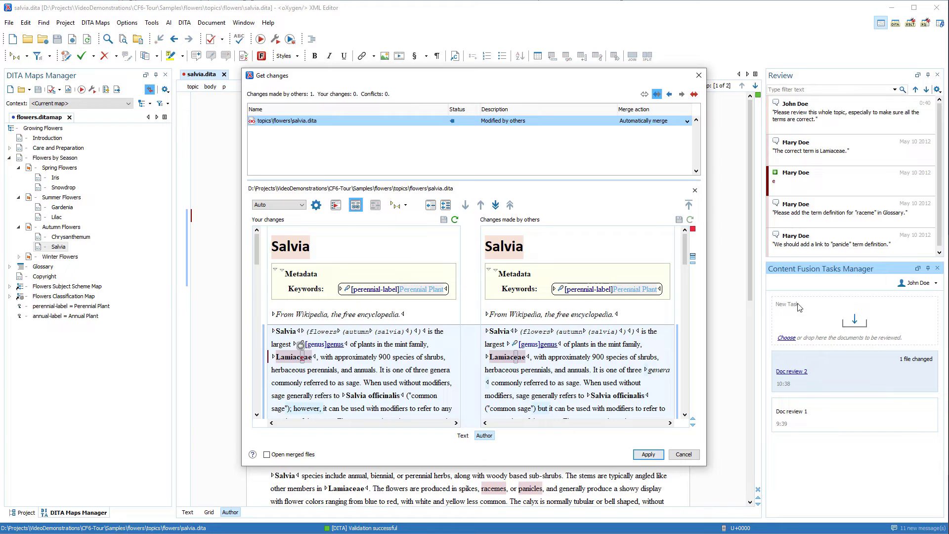
{"action": "left_click", "coordinate": [685, 121]}
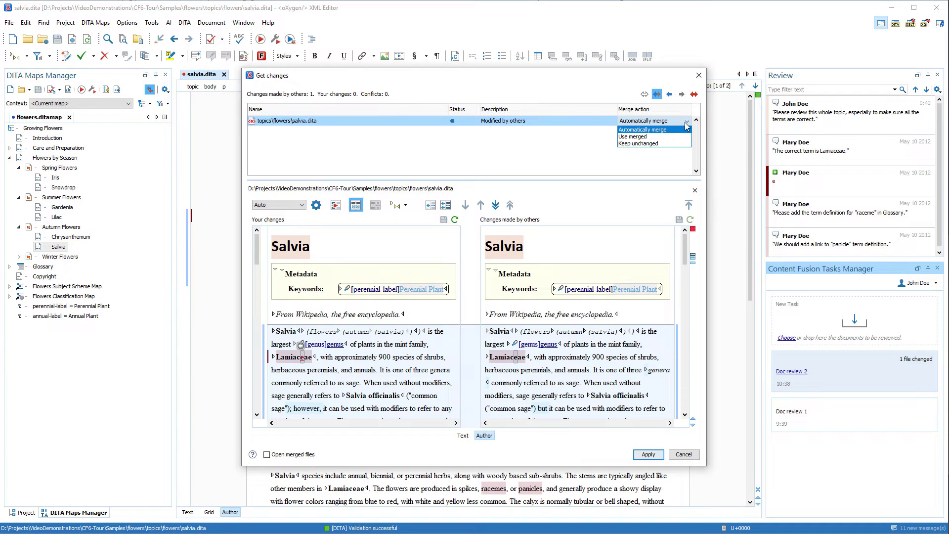
{"action": "left_click", "coordinate": [679, 153]}
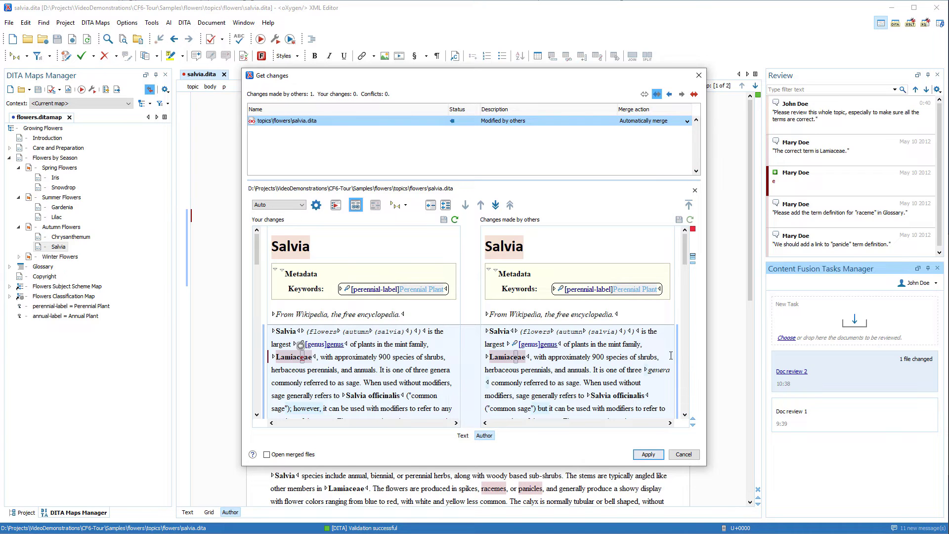
{"action": "left_click", "coordinate": [649, 454]}
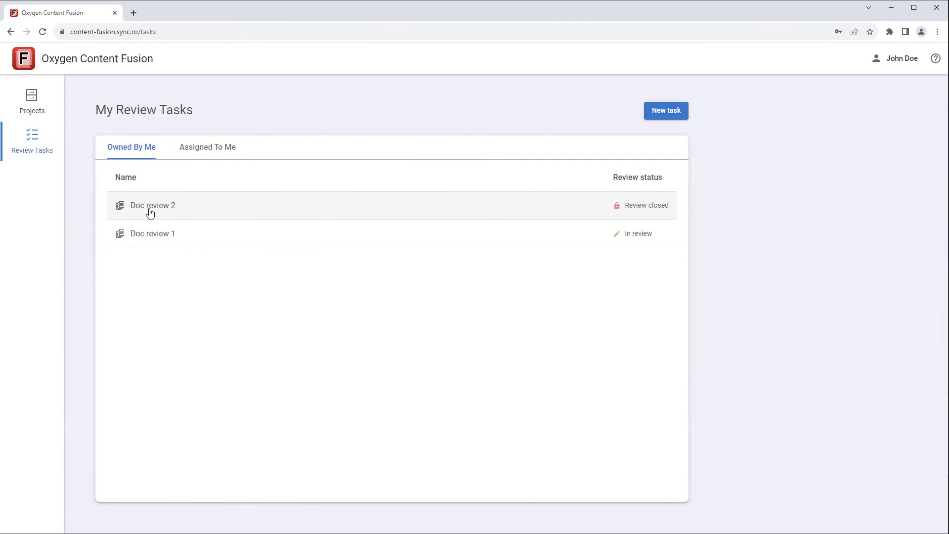
- Open Doc review 2 and download its files as doc-review-2.zip
{"action": "left_click", "coordinate": [150, 210]}
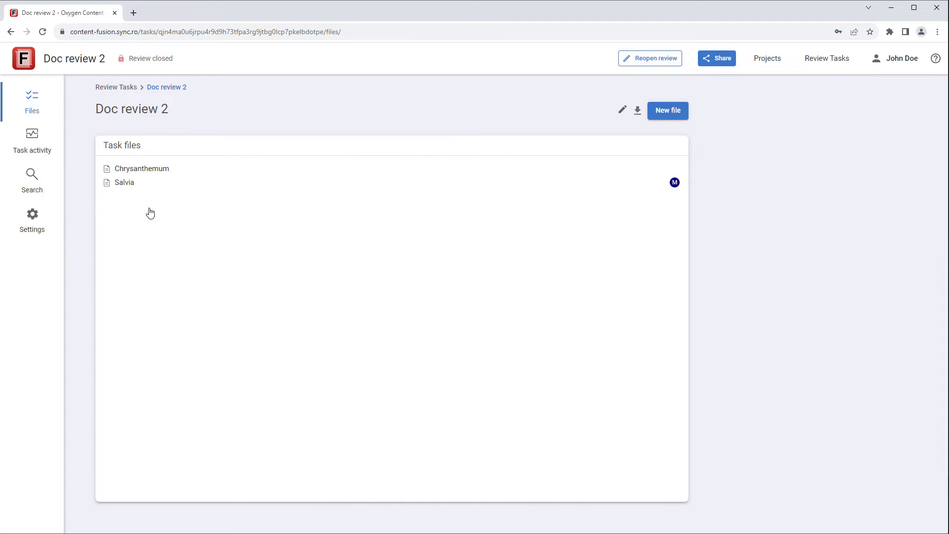
{"action": "left_click", "coordinate": [638, 117]}
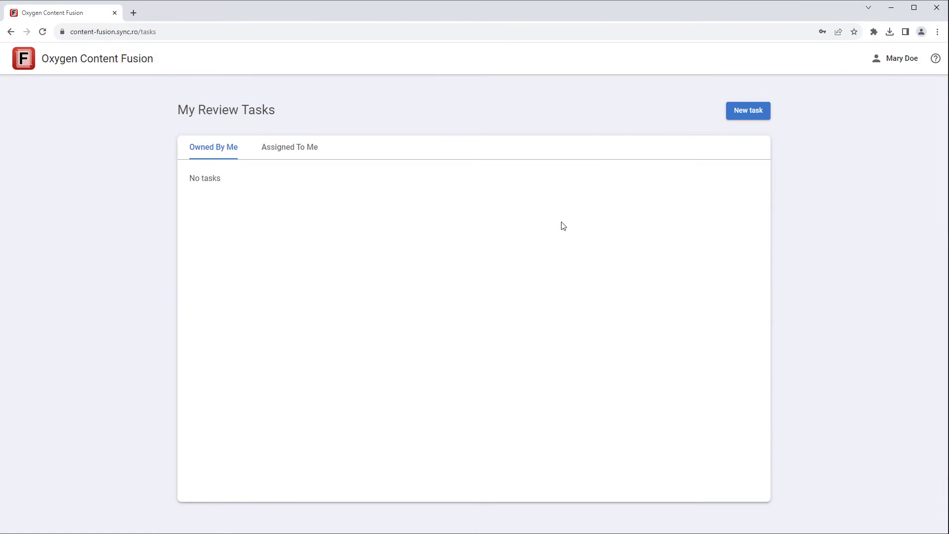
- Create a new review task and rename it to the user's 'task 1' title
{"action": "left_click", "coordinate": [744, 112]}
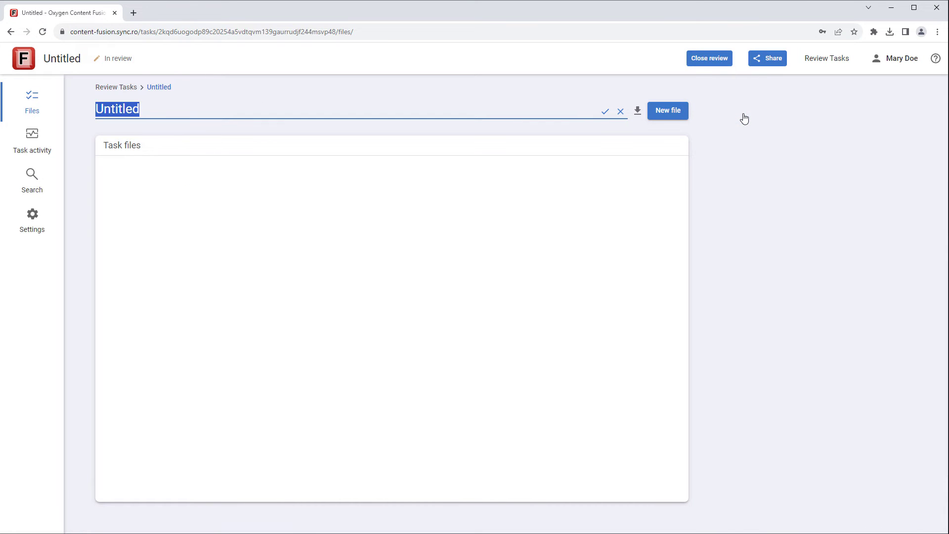
{"action": "type", "text": "Mary's task 1"}
{"action": "left_click", "coordinate": [604, 111]}
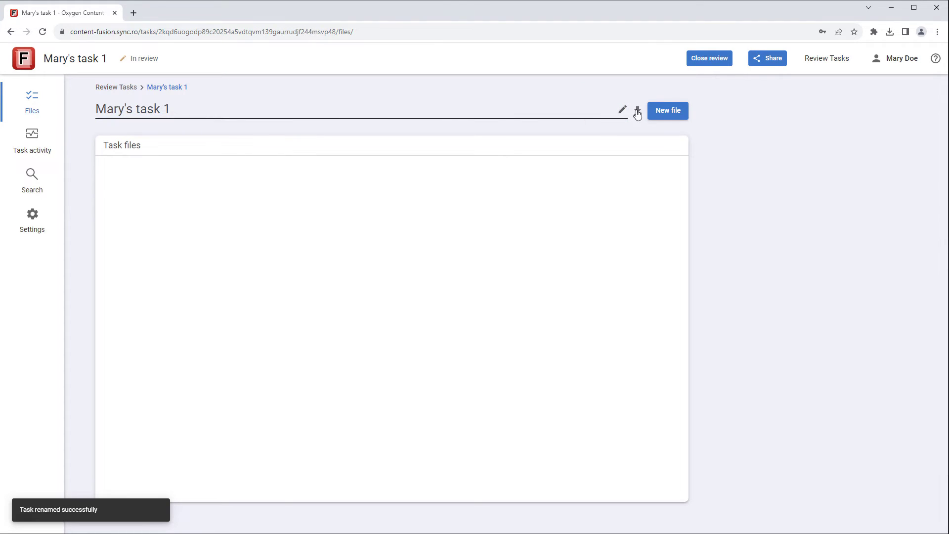
- Add a new DITA Topic file titled 'Gerbera' to the task
{"action": "left_click", "coordinate": [660, 112]}
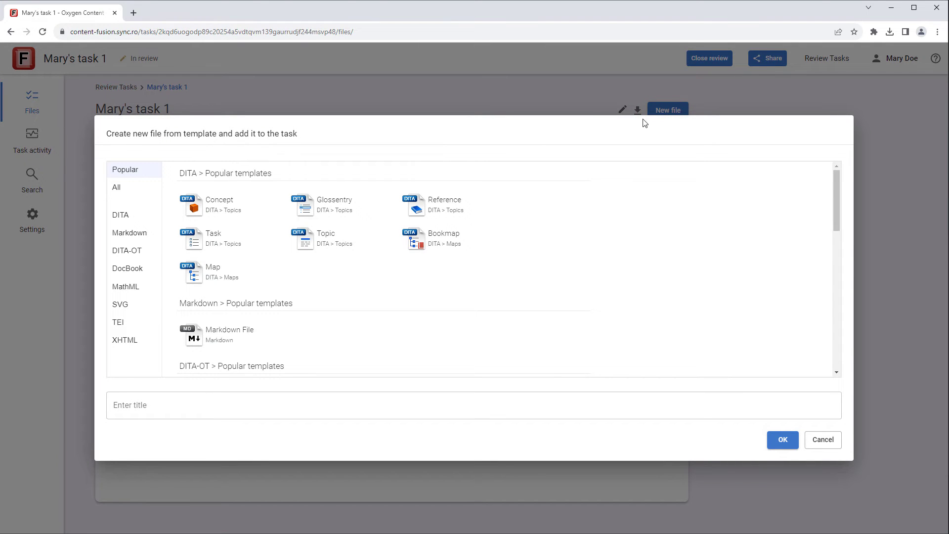
{"action": "left_click", "coordinate": [330, 237]}
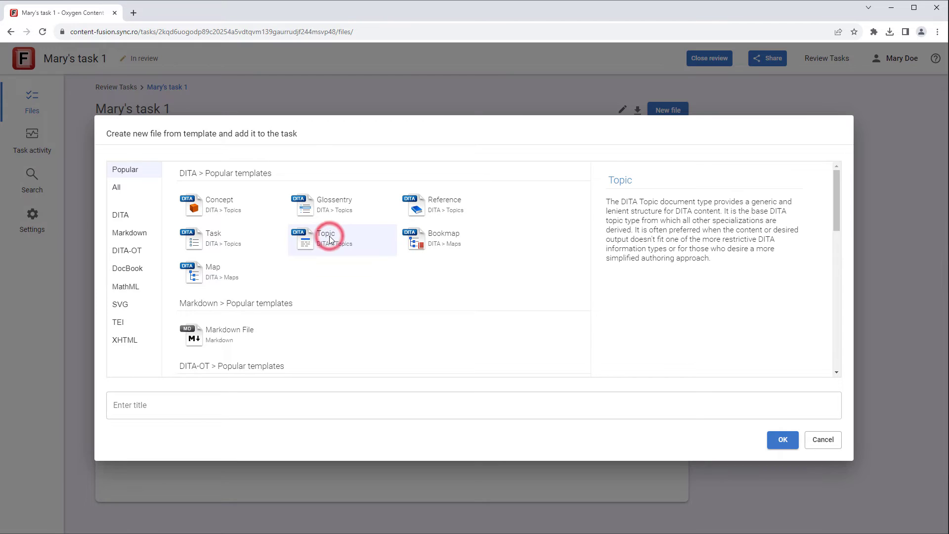
{"action": "left_click", "coordinate": [252, 408]}
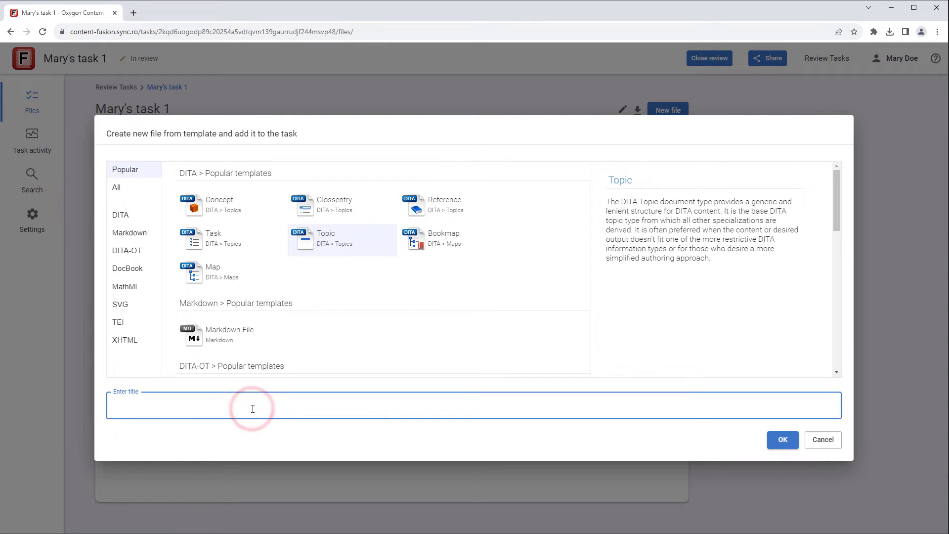
{"action": "type", "text": "Gerbera"}
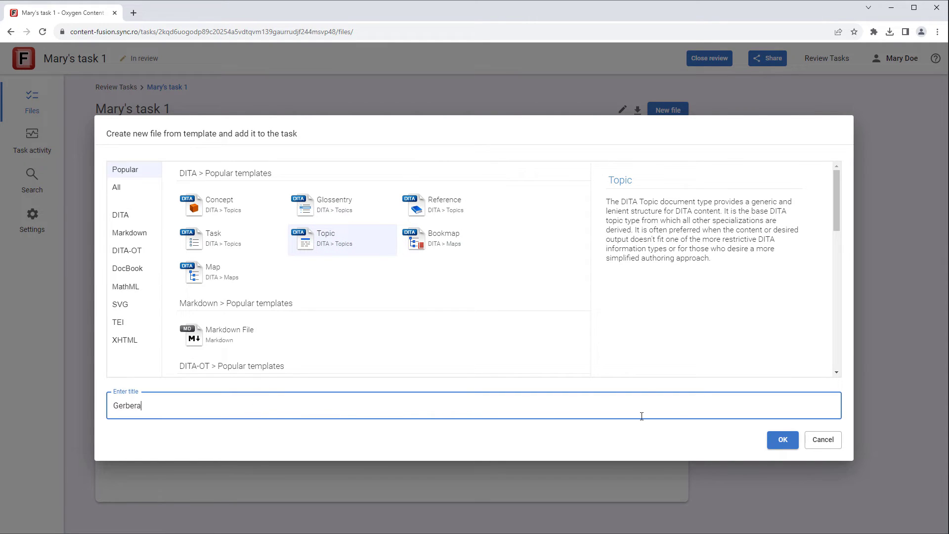
{"action": "left_click", "coordinate": [776, 439]}
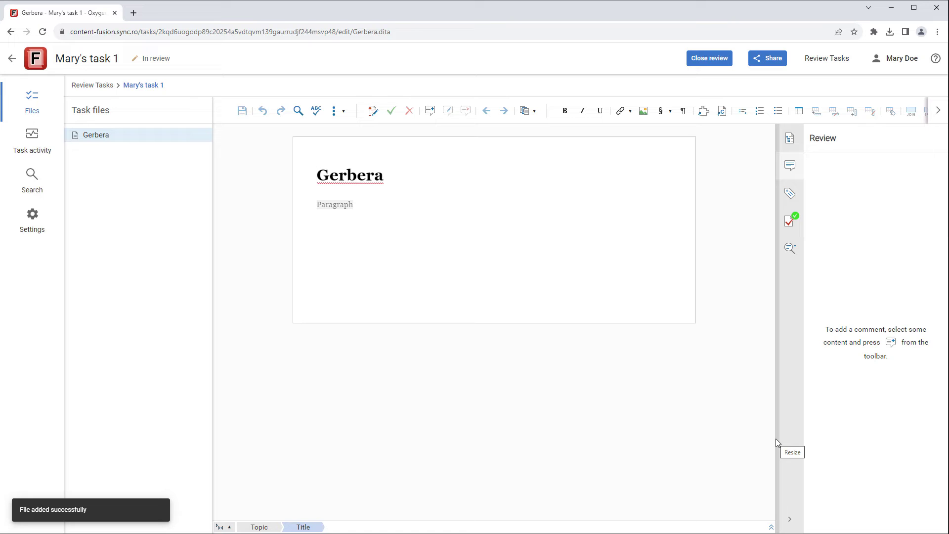
- Replace the Gerbera paragraph placeholder with the pasted Wikipedia text and save the topic
{"action": "key", "text": "Tab"}
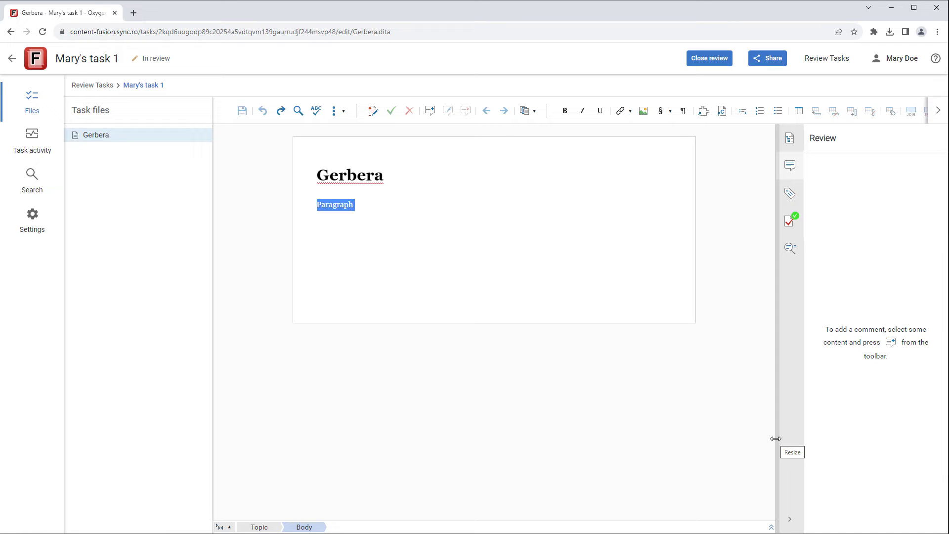
{"action": "type", "text": "From Wikipedia, the free encyclopedia. Gerbera (flowers (winter (gerbera))) is a genus of ornamental plants from the sunflower family (Asteraceae). It was named in honor of the German naturalist Traugott Gerber. It has approximately 30 species in the wild, extending to South America, Africa and tropical Asia. The first scientific description of a Gerbera was made by J.D. Hooker in Curtis's Botanical Magazine in 1889 when he described Gerbera jamesonii, a South African species also known as Transvaal daisy or Barberton Daisy. Gerbera species bear a large capitulum with striking, two-lipped ray florets in yellow, orange, white, pink or red colors. The capitulum, which has the appearance of a single flower, is actually composed of hundreds of individual flowers. The morphology of the flowers varies depending on their position in the capitulum. The flowers can be as small as 7 cm (Gerbera mini 'Harley') in diameter or up to 12 cm (Gerbera ‘Golden Serena’). Gerbera is very popular and widely used as a decorative garden plant or as cut flowers. The domesticated cultivars are mostly a result of a cross between Gerbera jamesonii and another South African species Gerbera viridifolia. The cross is known as Gerbera hybrida. Thousands of cultivars exist. They vary greatly in shape and size. Colors include white, yellow, orange, red, and pink. The center of the flower is sometimes black. Often the same flower can have petals of several different colors. Gerbera is also important commercially. It is the fifth most used cut flower in the world (after rose, carnation, chrysanthemum, and tulip. It is also used as a model organism in studying flower formation. Gerbera contains naturally occurring coumarin derivatives."}
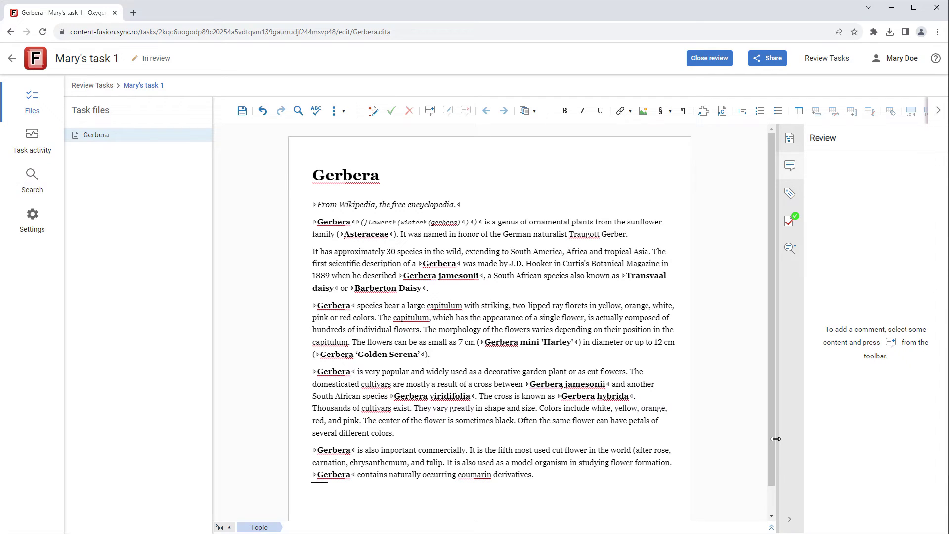
{"action": "key", "text": "ctrl+s"}
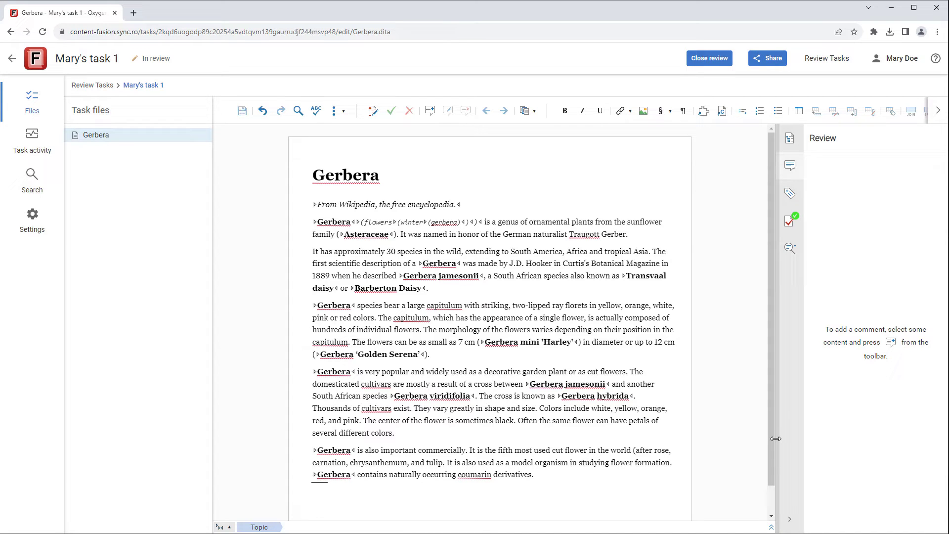
- Share the task with a collaborator found by name and set their role to Owner
{"action": "left_click", "coordinate": [764, 60]}
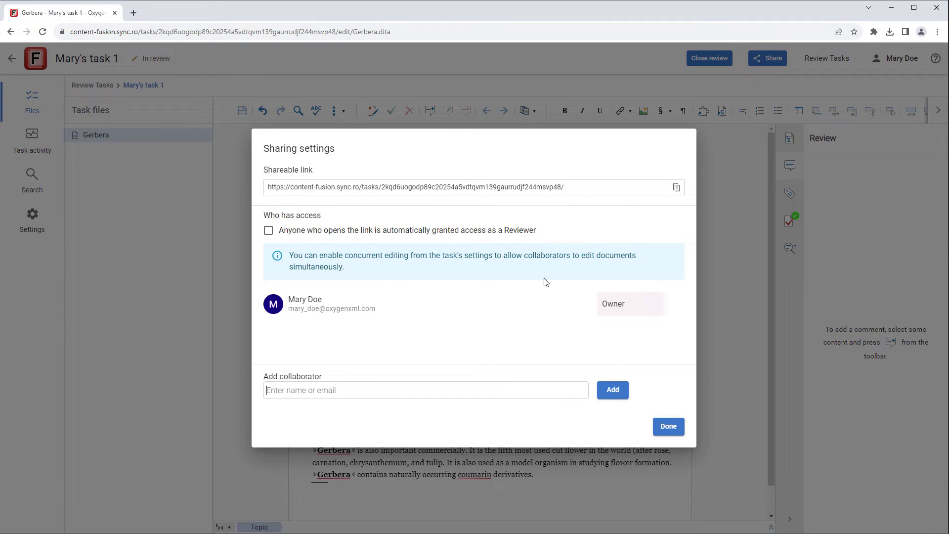
{"action": "left_click", "coordinate": [480, 388]}
{"action": "type", "text": "john"}
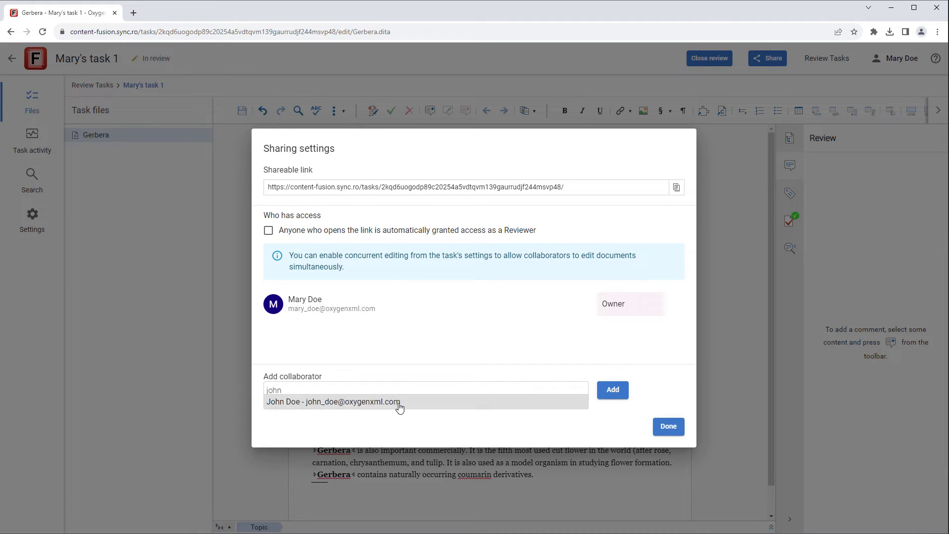
{"action": "left_click", "coordinate": [394, 403]}
{"action": "left_click", "coordinate": [605, 391]}
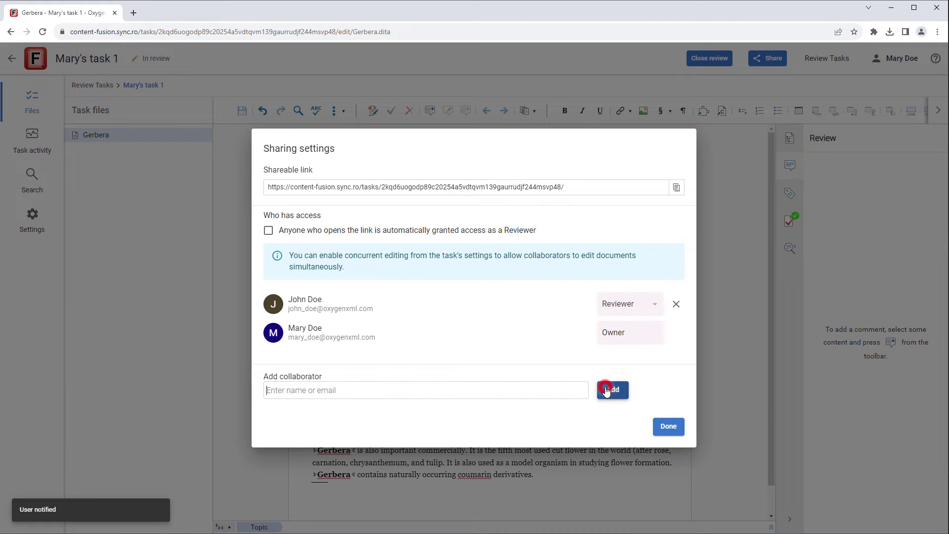
{"action": "left_click", "coordinate": [654, 302]}
{"action": "left_click", "coordinate": [625, 329]}
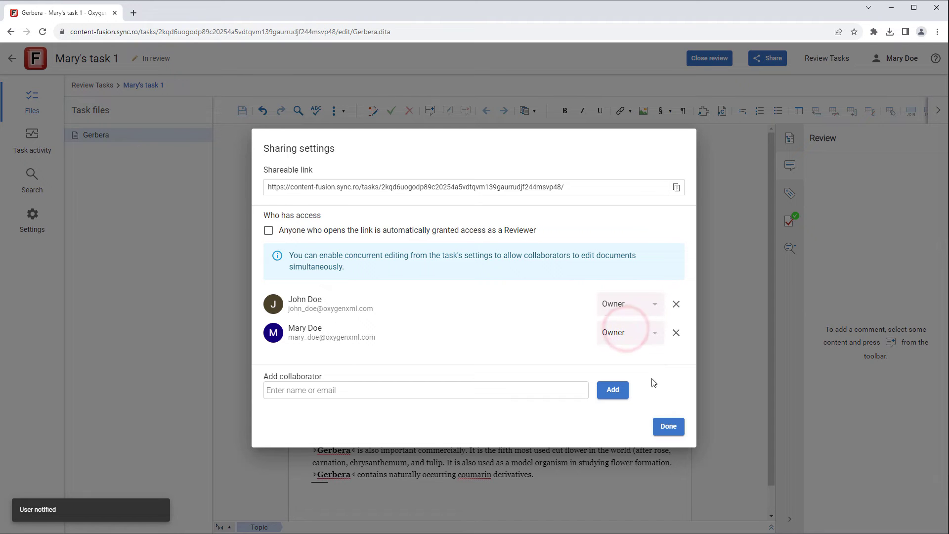
{"action": "left_click", "coordinate": [669, 428]}
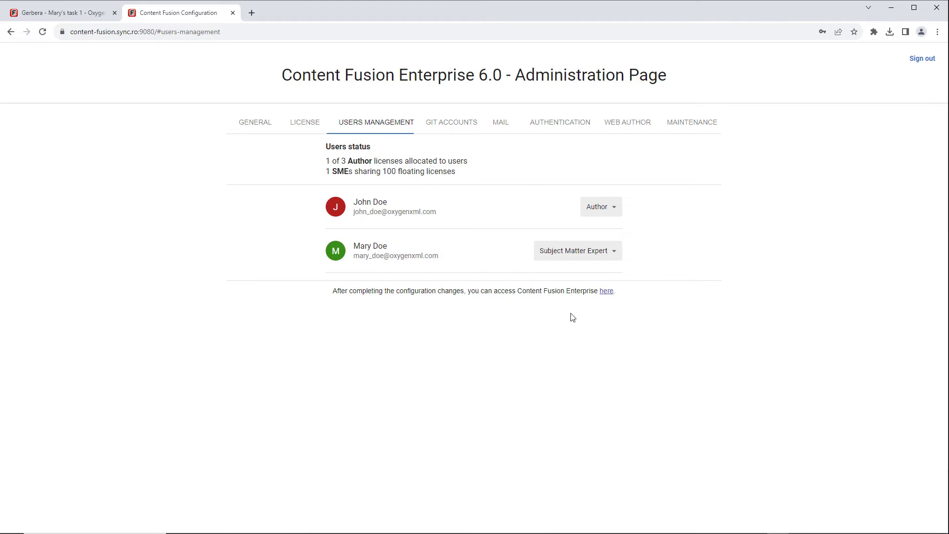
- Change the Subject Matter Expert user's licence role to Author, so both users are Authors
{"action": "left_click", "coordinate": [617, 252]}
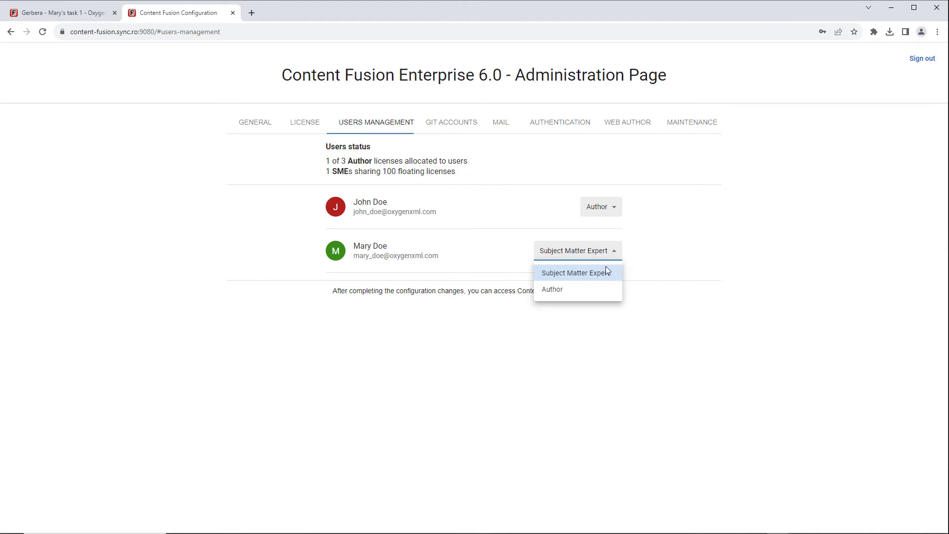
{"action": "left_click", "coordinate": [594, 292]}
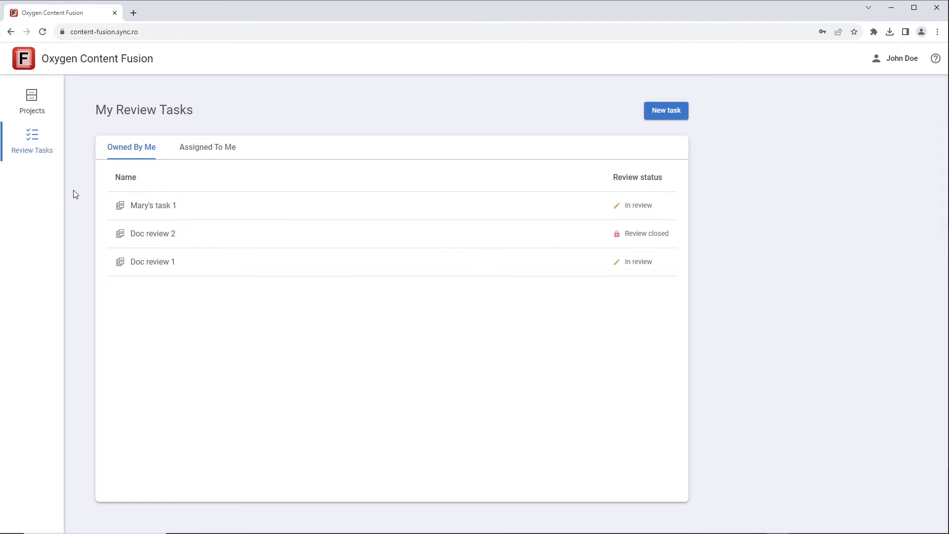
- Start a new Git-repository project named 'Mobile Phone Documentation' with the pasted description
{"action": "left_click", "coordinate": [35, 109]}
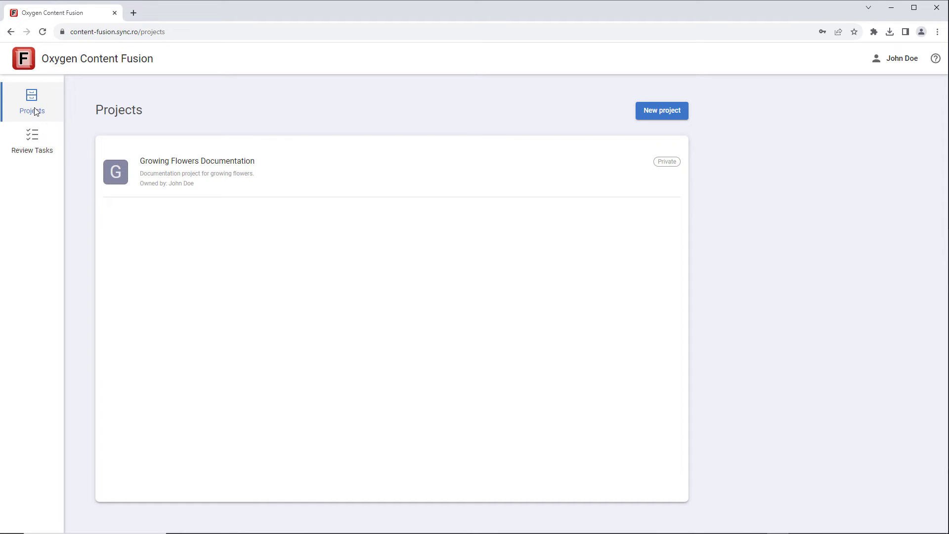
{"action": "left_click", "coordinate": [651, 115]}
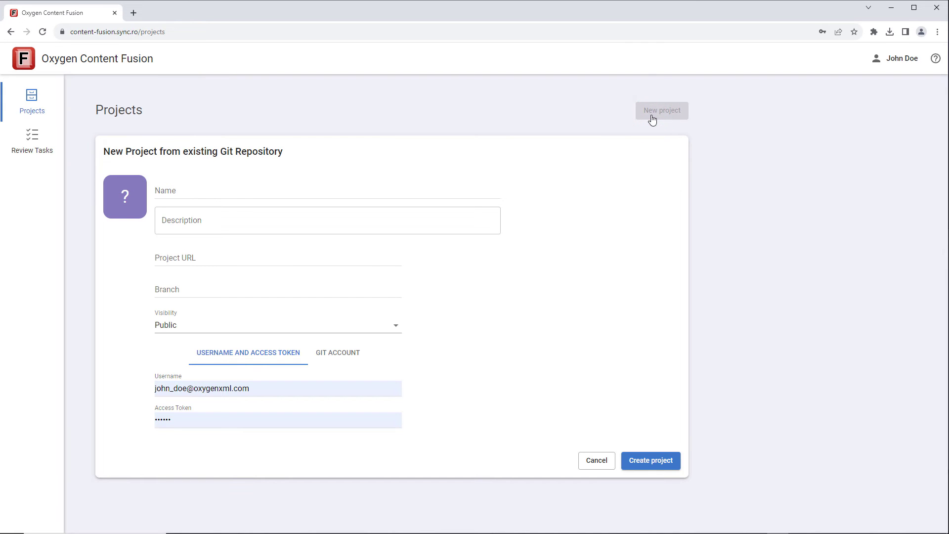
{"action": "left_click", "coordinate": [240, 188]}
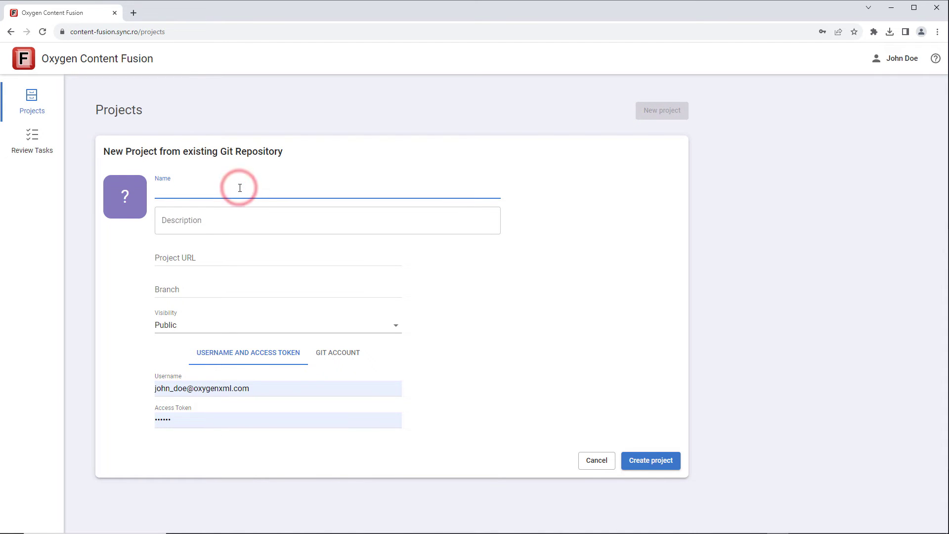
{"action": "type", "text": "Mobile Phone Documenta"}
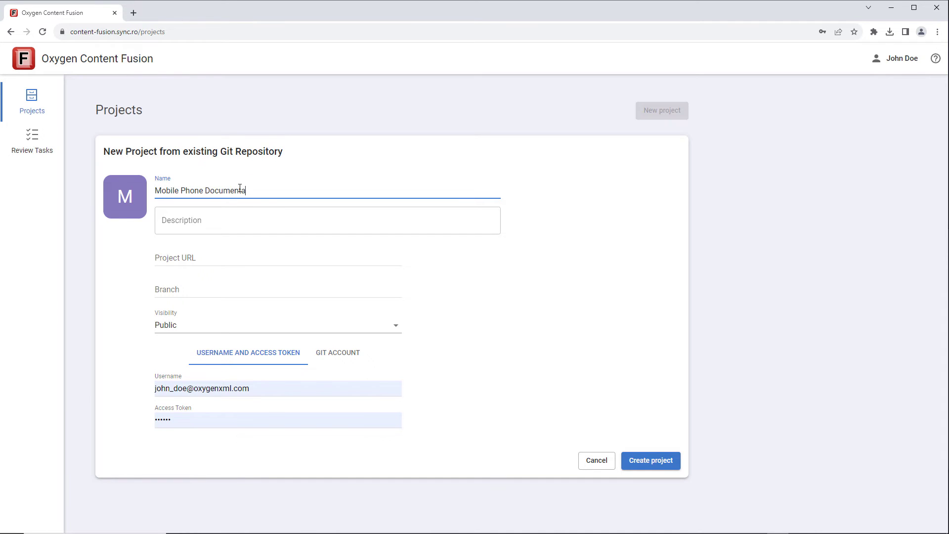
{"action": "type", "text": "tion"}
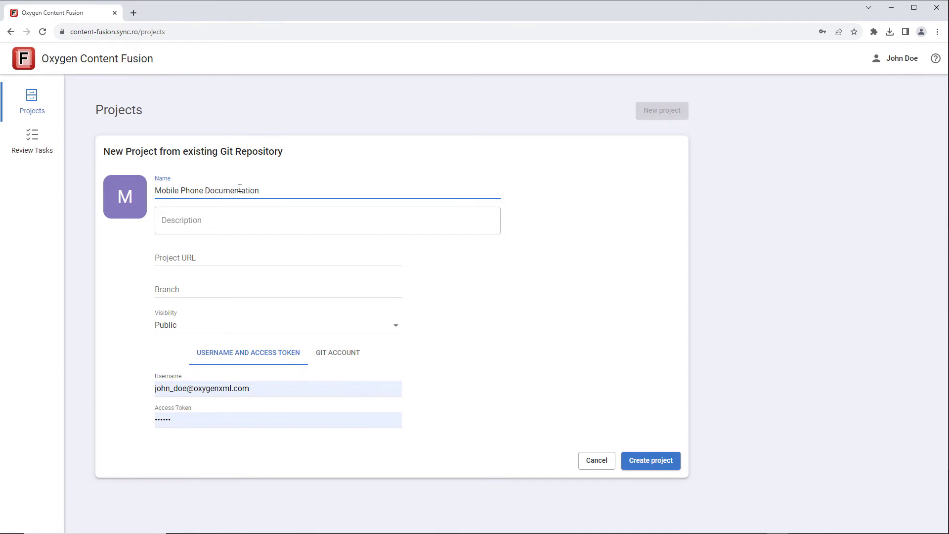
{"action": "left_click", "coordinate": [232, 221]}
{"action": "type", "text": "Documentation project for mobile phone product."}
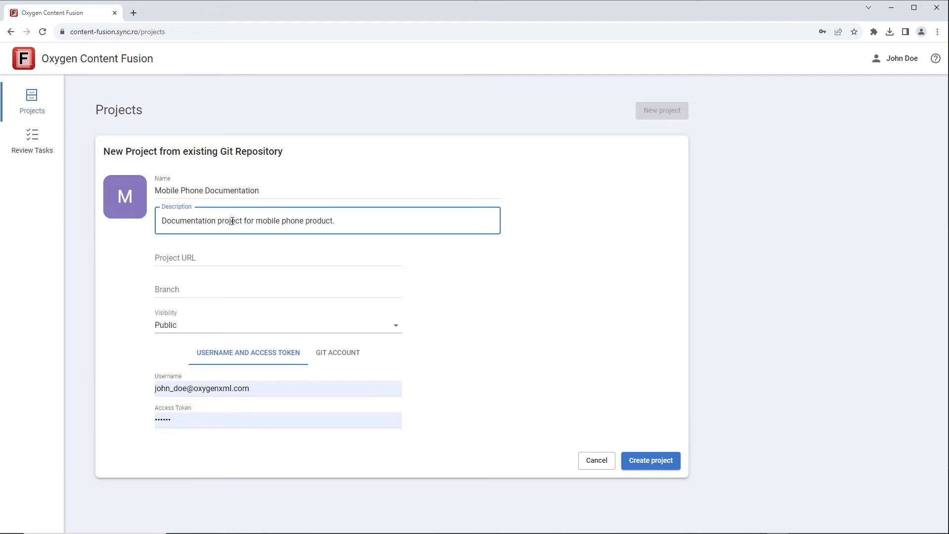
- Set the pasted repository URL, branch 'main', and private visibility for the project
{"action": "left_click", "coordinate": [219, 258]}
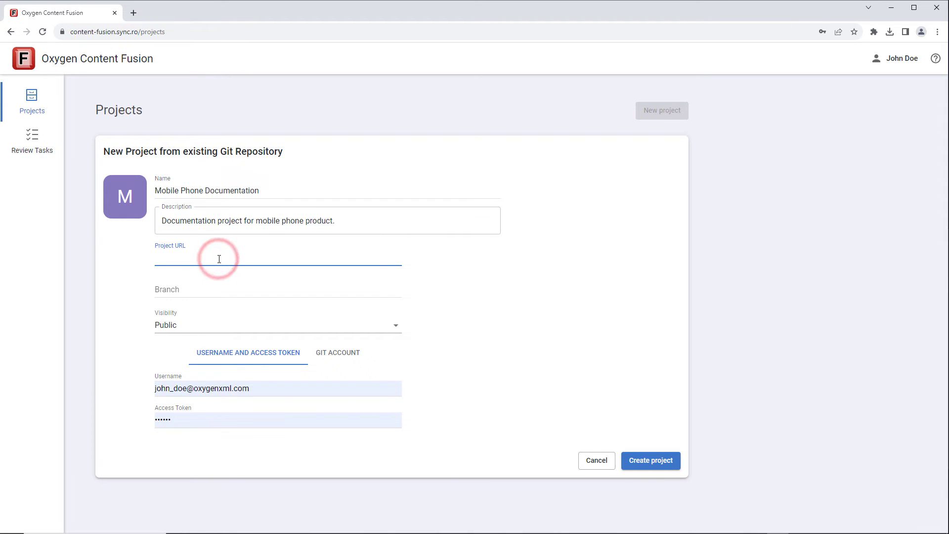
{"action": "type", "text": "https://github.com/mihai-coanda/mobile-phone"}
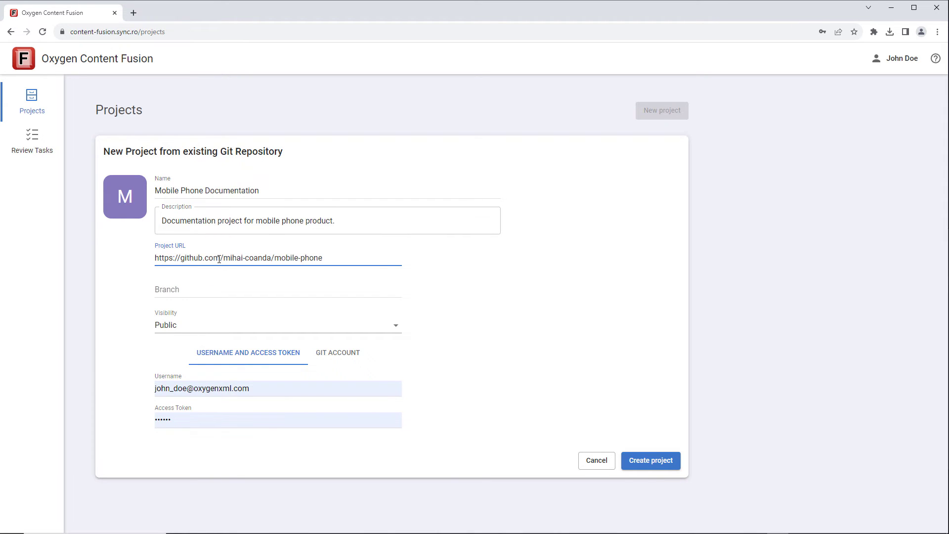
{"action": "left_click", "coordinate": [215, 288]}
{"action": "type", "text": "main"}
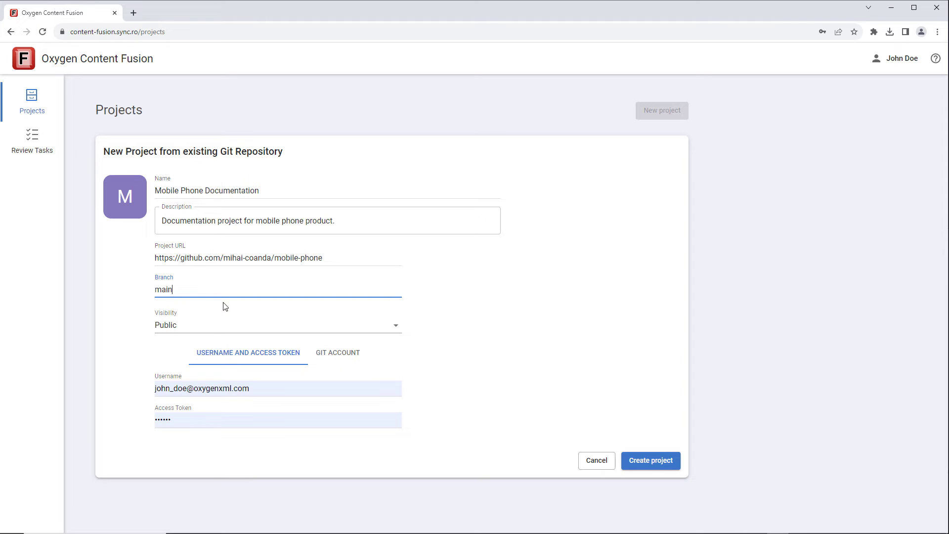
{"action": "left_click", "coordinate": [226, 326]}
{"action": "left_click", "coordinate": [219, 364]}
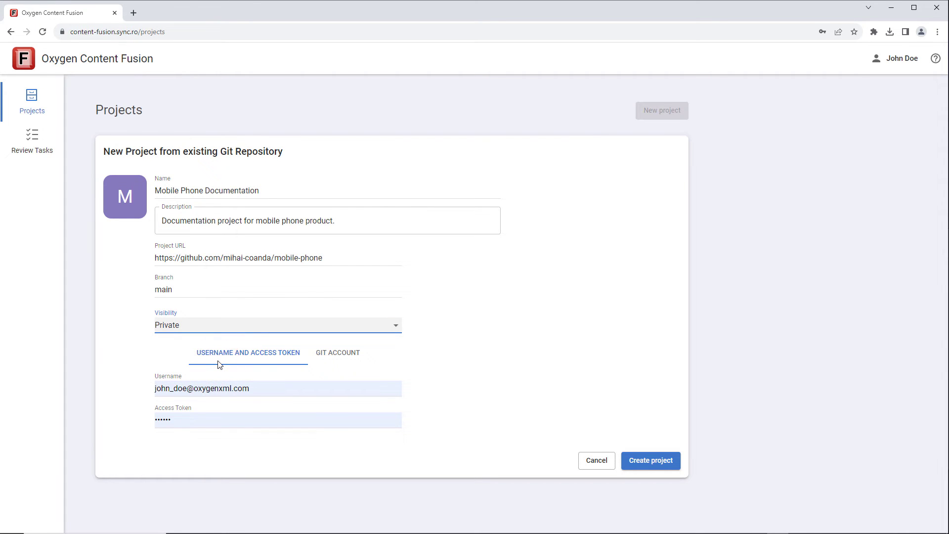
- Authenticate with the saved Git account and create the Mobile Phone Documentation project
{"action": "left_click", "coordinate": [329, 356]}
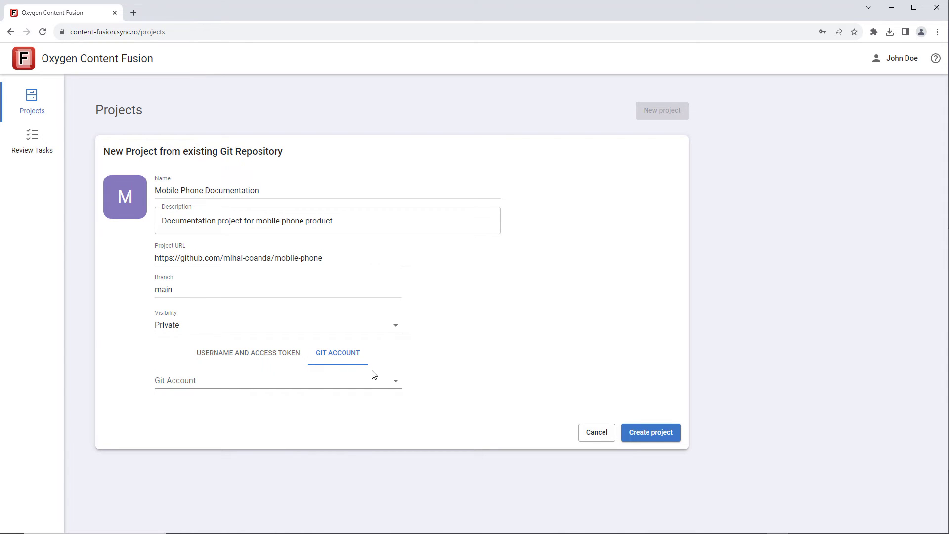
{"action": "left_click", "coordinate": [394, 380]}
{"action": "left_click", "coordinate": [284, 401]}
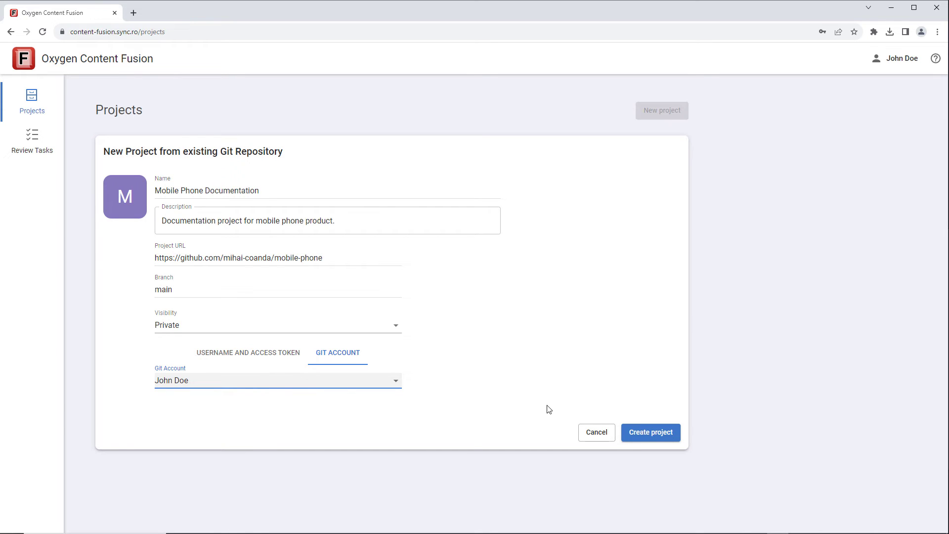
{"action": "left_click", "coordinate": [640, 433]}
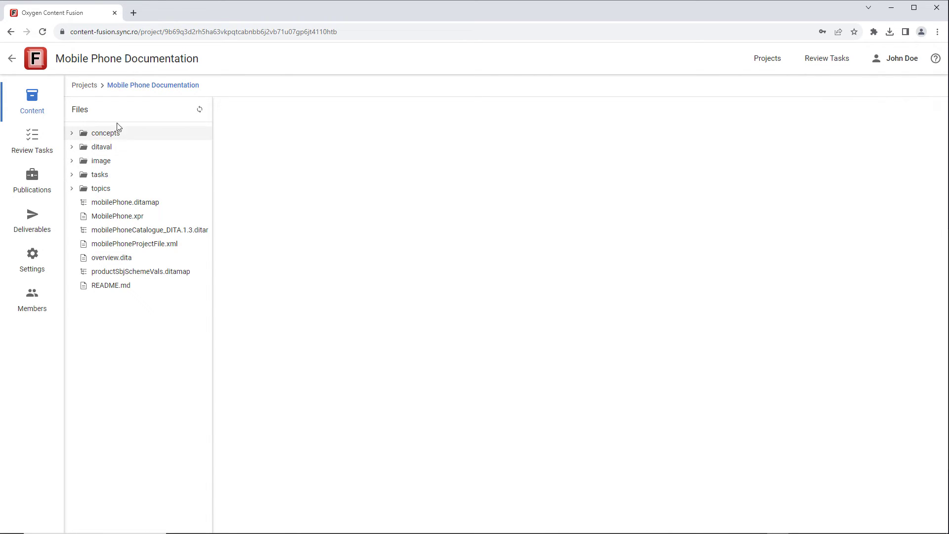
- Open Growing Flowers Documentation from the Projects list and view its Members page
{"action": "left_click", "coordinate": [86, 87]}
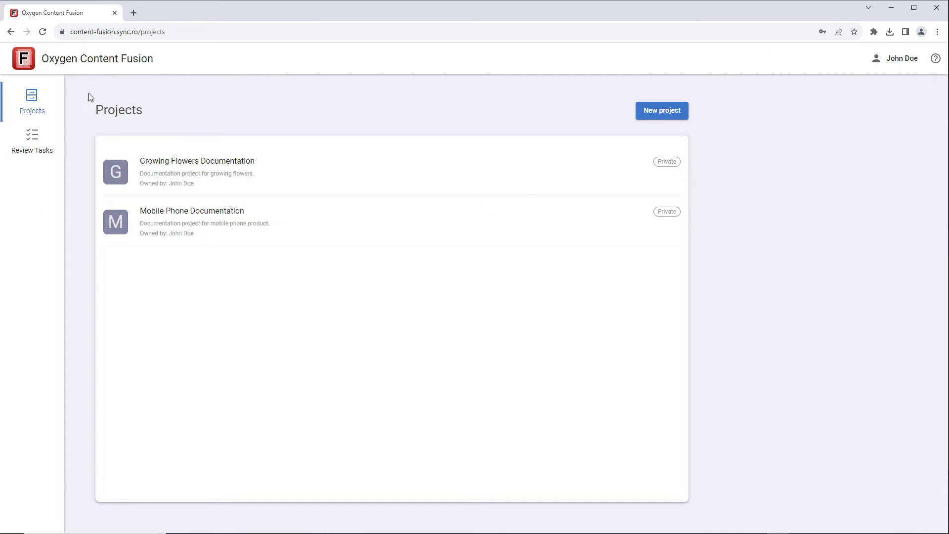
{"action": "left_click", "coordinate": [153, 181]}
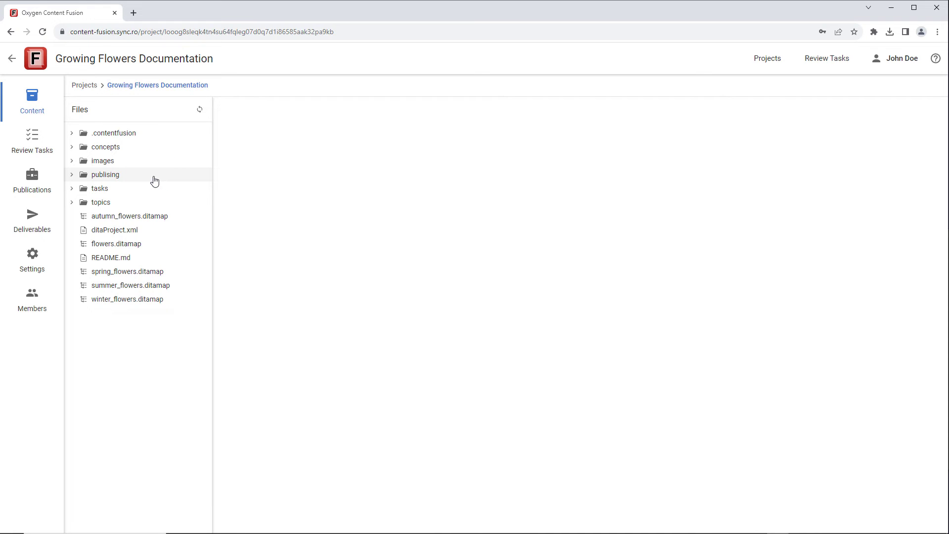
{"action": "left_click", "coordinate": [39, 300]}
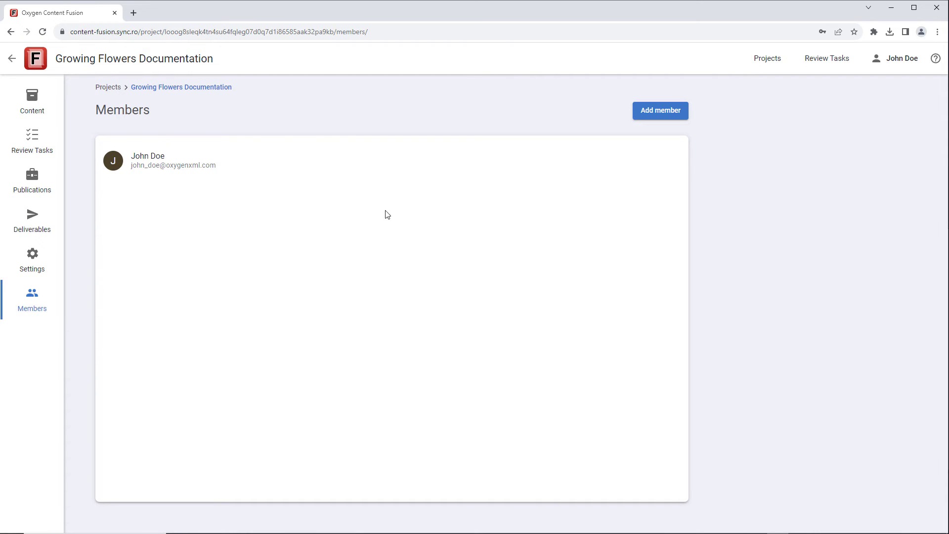
- Add the other user from the Username list as a project member, then return to Content
{"action": "left_click", "coordinate": [651, 113]}
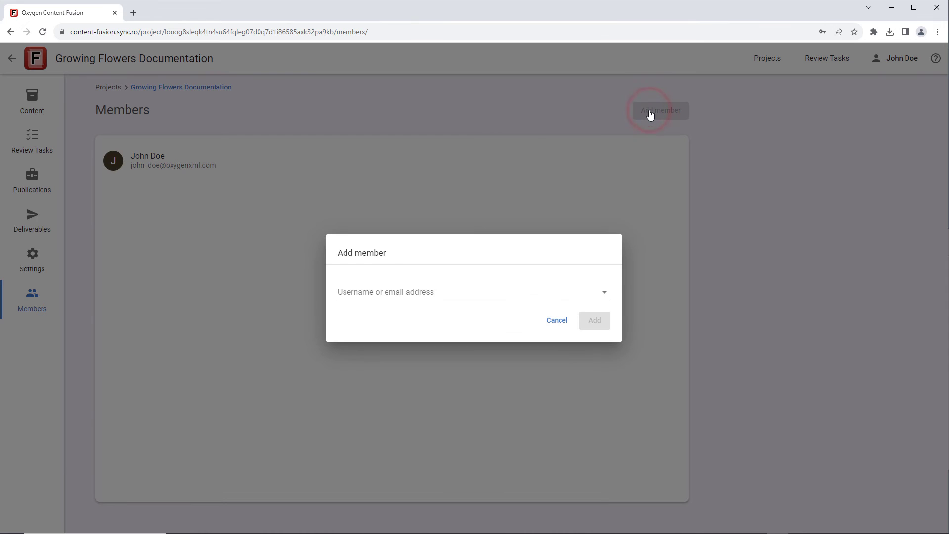
{"action": "left_click", "coordinate": [604, 293]}
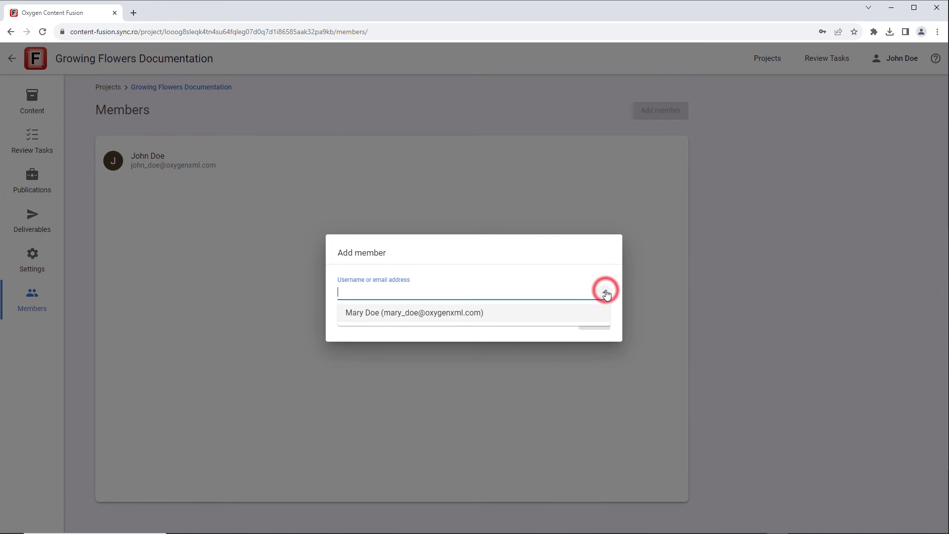
{"action": "left_click", "coordinate": [466, 312]}
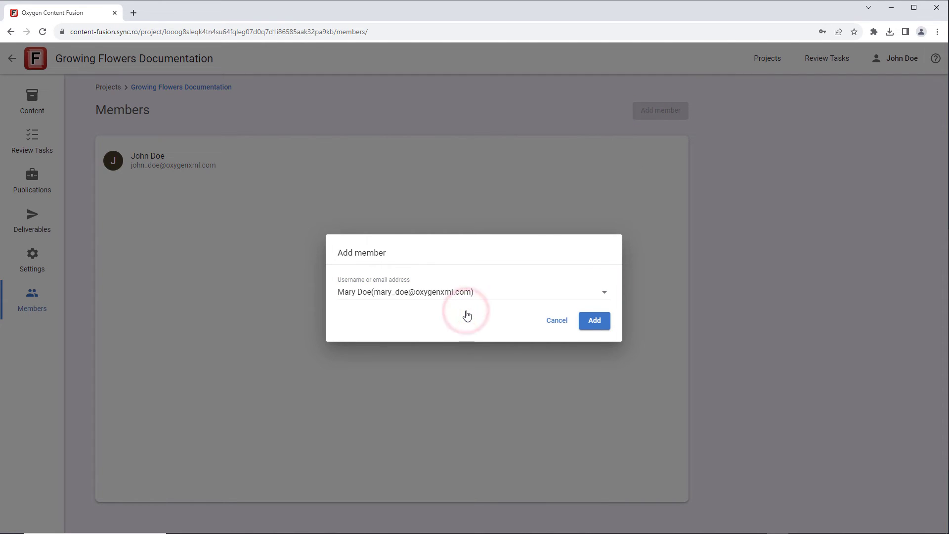
{"action": "left_click", "coordinate": [595, 322]}
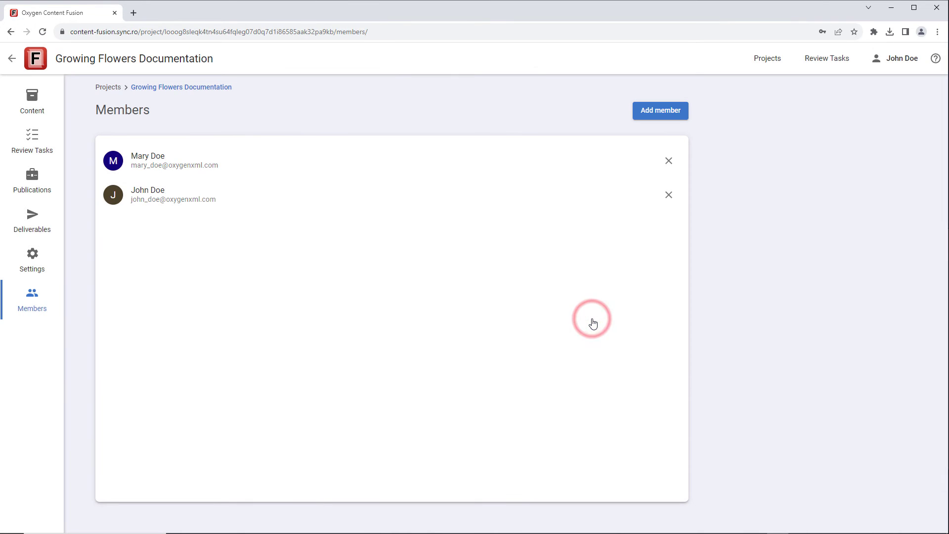
{"action": "left_click", "coordinate": [34, 101]}
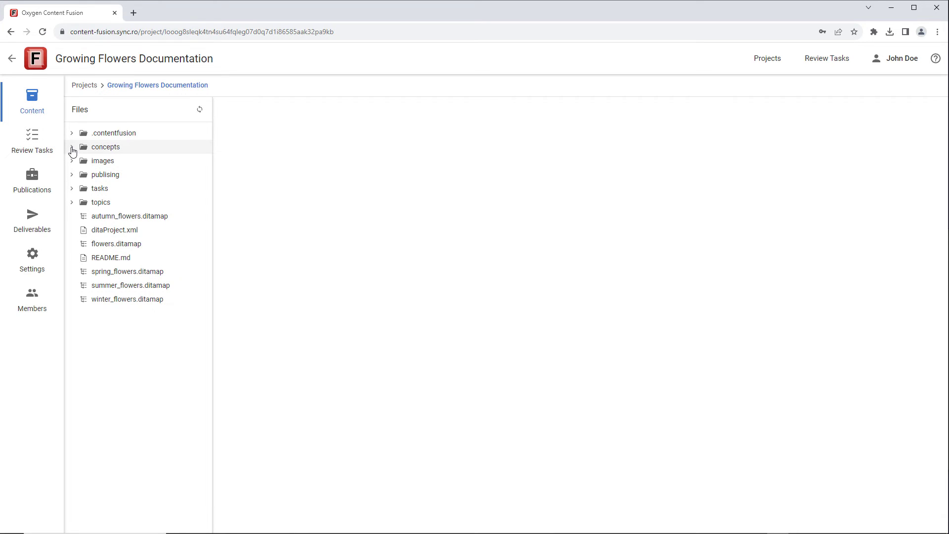
- Put concepts/autumnFlowers.dita into a new review task 'Doc review 3' with Autumn Flowers context publication
{"action": "left_click", "coordinate": [72, 148]}
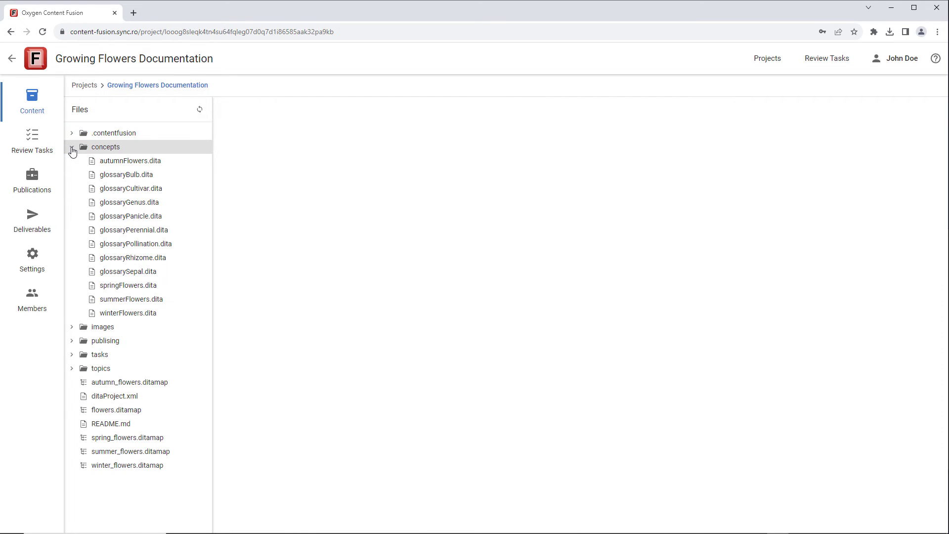
{"action": "mouse_move", "coordinate": [127, 163]}
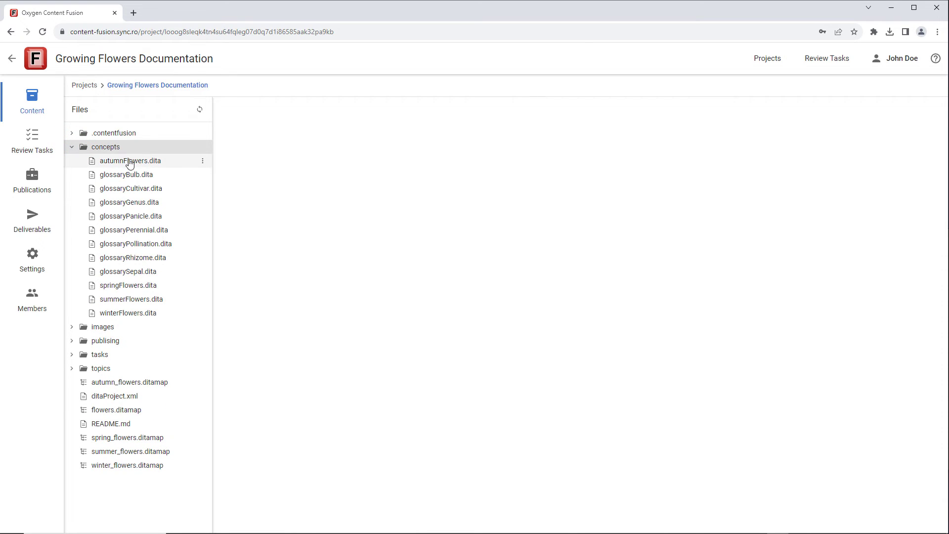
{"action": "left_click", "coordinate": [202, 163]}
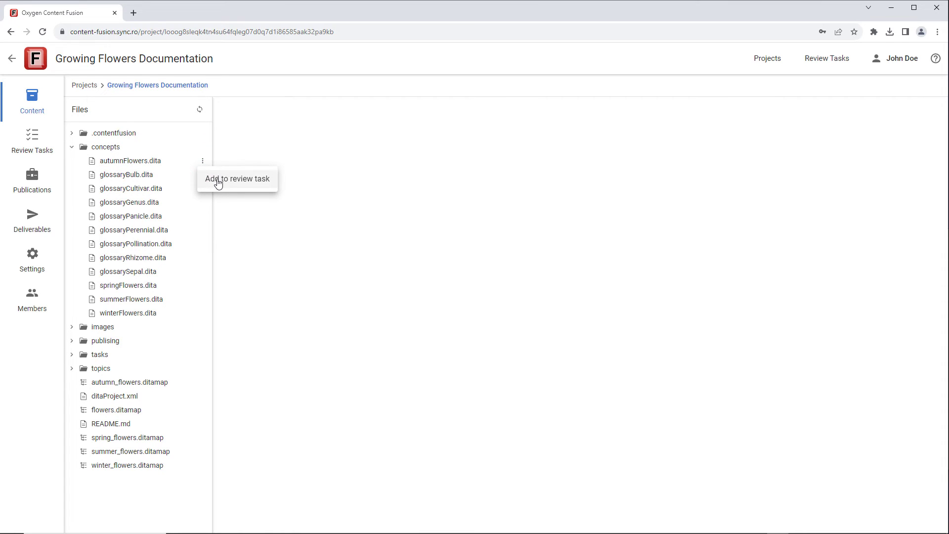
{"action": "left_click", "coordinate": [218, 182]}
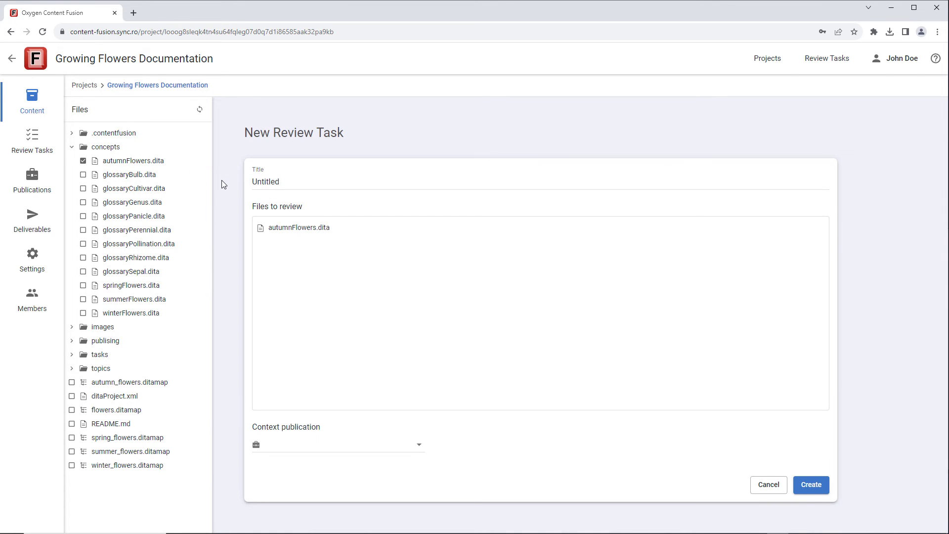
{"action": "left_click", "coordinate": [248, 183]}
{"action": "double_click", "coordinate": [248, 183]}
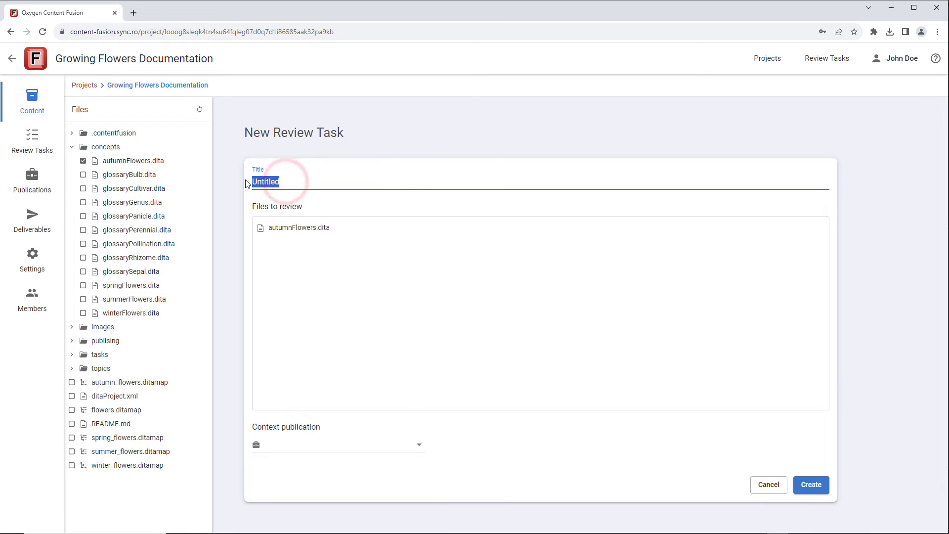
{"action": "type", "text": "Doc review 3"}
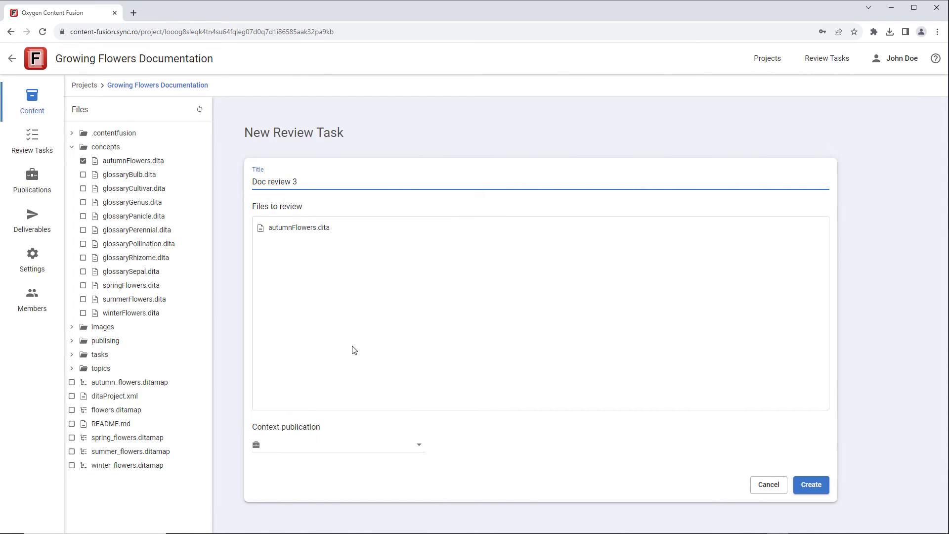
{"action": "left_click", "coordinate": [418, 444]}
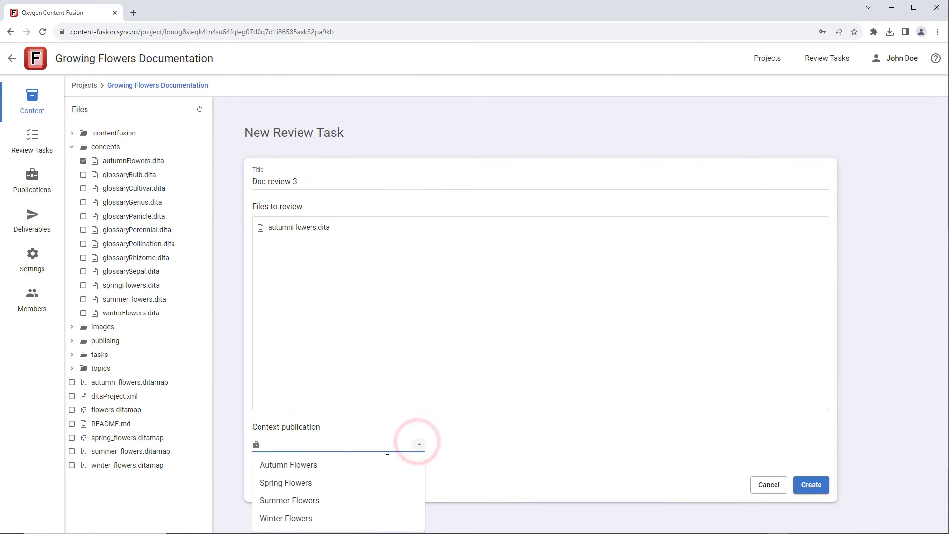
{"action": "left_click", "coordinate": [336, 466]}
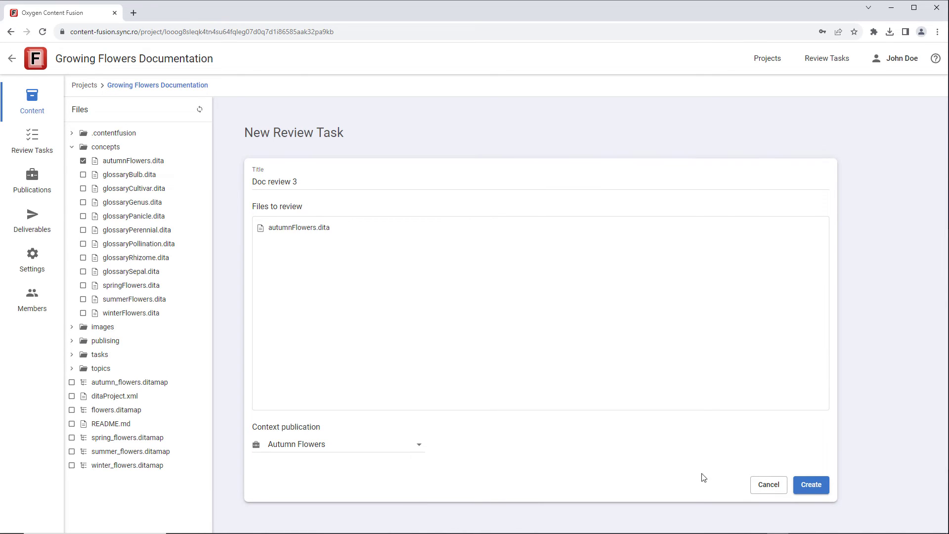
{"action": "left_click", "coordinate": [812, 486]}
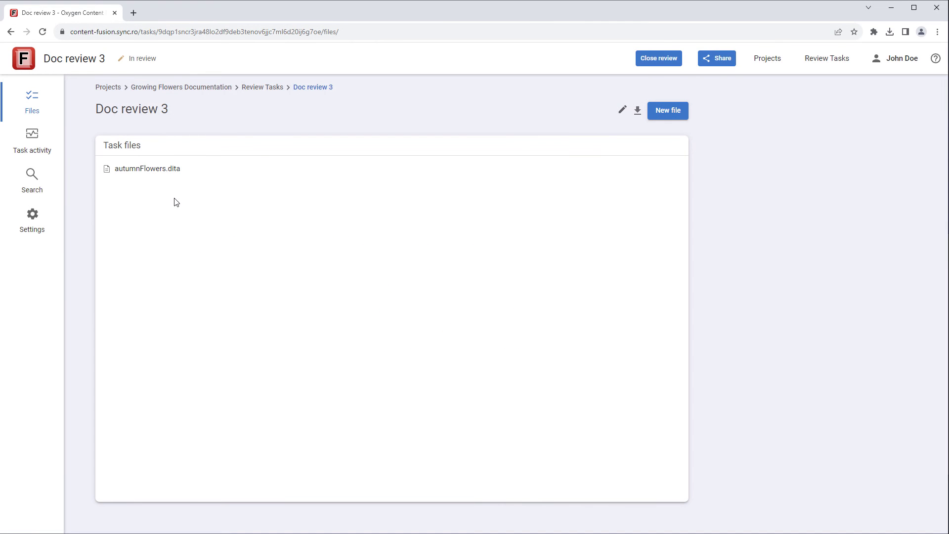
- View autumnFlowers.dita's tracked changes in Doc review 3, then close the review
{"action": "left_click", "coordinate": [162, 173]}
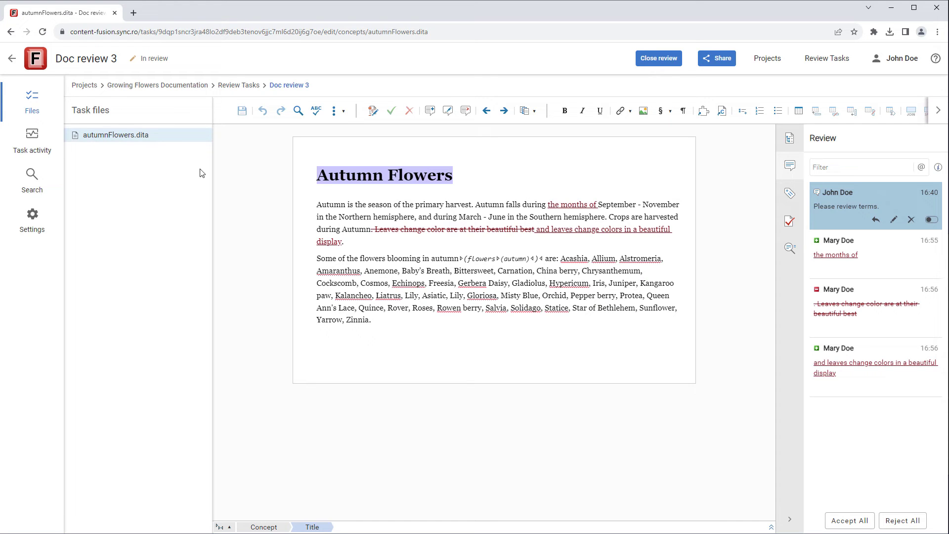
{"action": "left_click", "coordinate": [659, 59]}
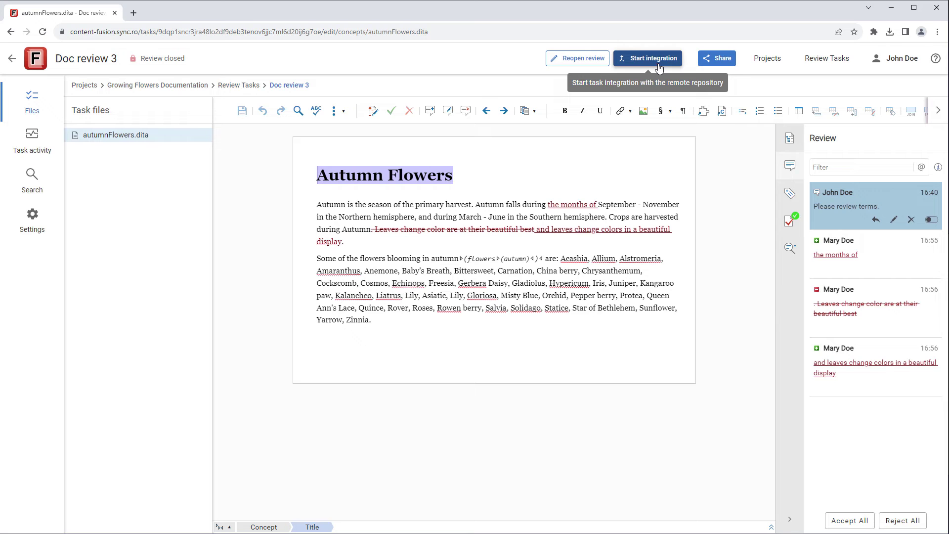
- Start integration, copy all autumnFlowers.dita changes into the project version, and finish integrating
{"action": "left_click", "coordinate": [659, 65]}
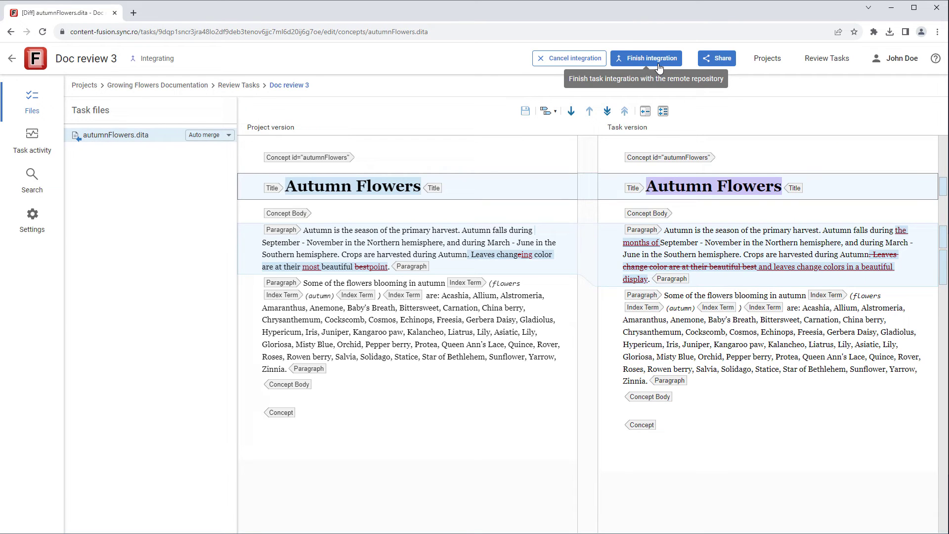
{"action": "left_click", "coordinate": [664, 112]}
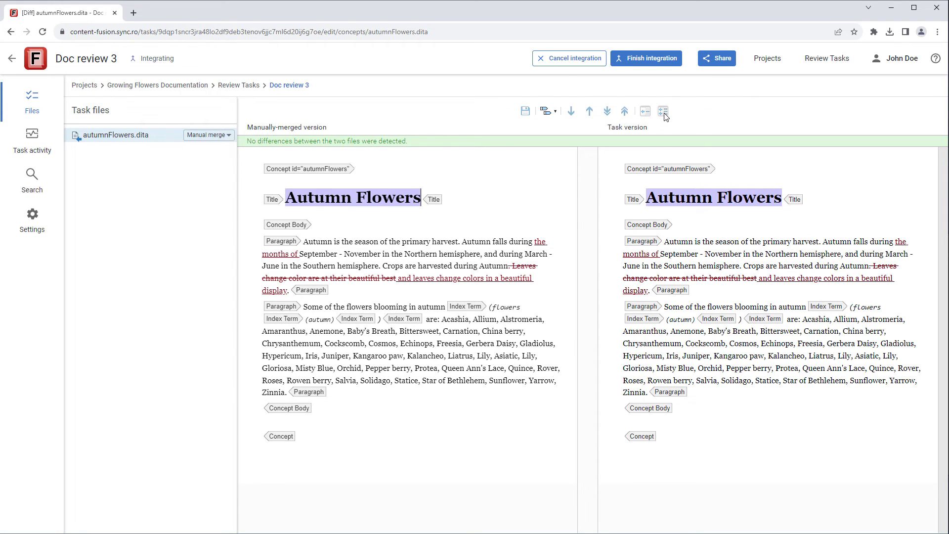
{"action": "left_click", "coordinate": [651, 62]}
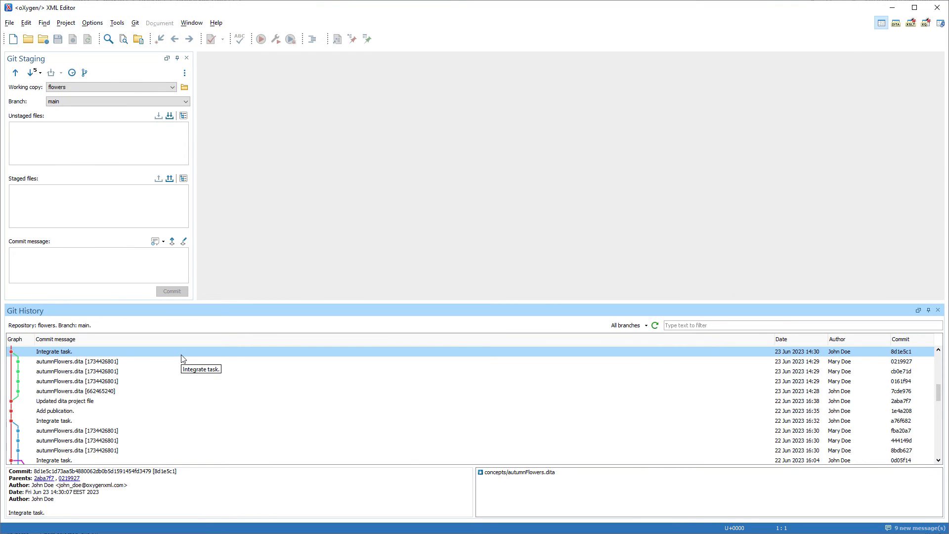
- Inspect the four autumnFlowers.dita commits, from 'Integrate task.' down to the earliest, in Git History
{"action": "left_click", "coordinate": [110, 362]}
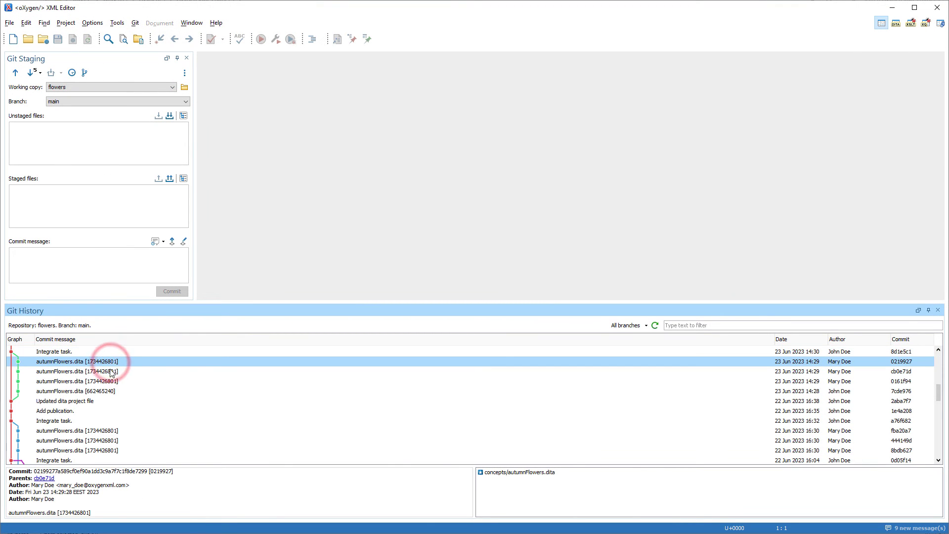
{"action": "left_click", "coordinate": [110, 373]}
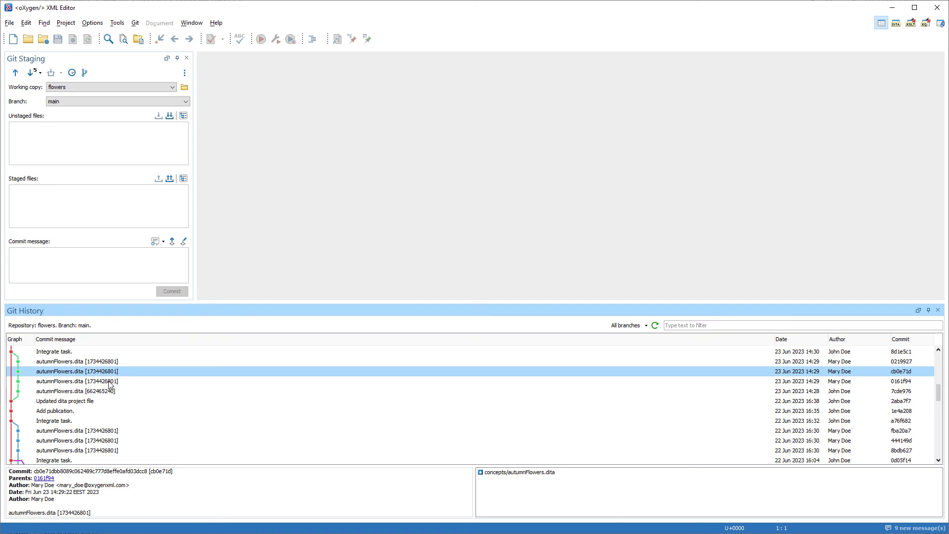
{"action": "left_click", "coordinate": [109, 382]}
{"action": "left_click", "coordinate": [109, 391]}
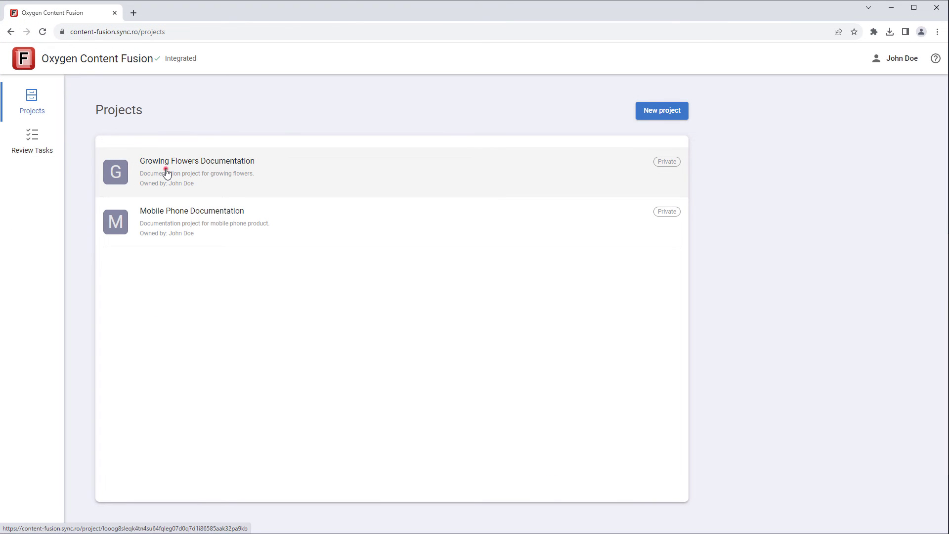
- Begin a new publication named 'All Flowers' in Growing Flowers Documentation's Publications
{"action": "left_click", "coordinate": [166, 172]}
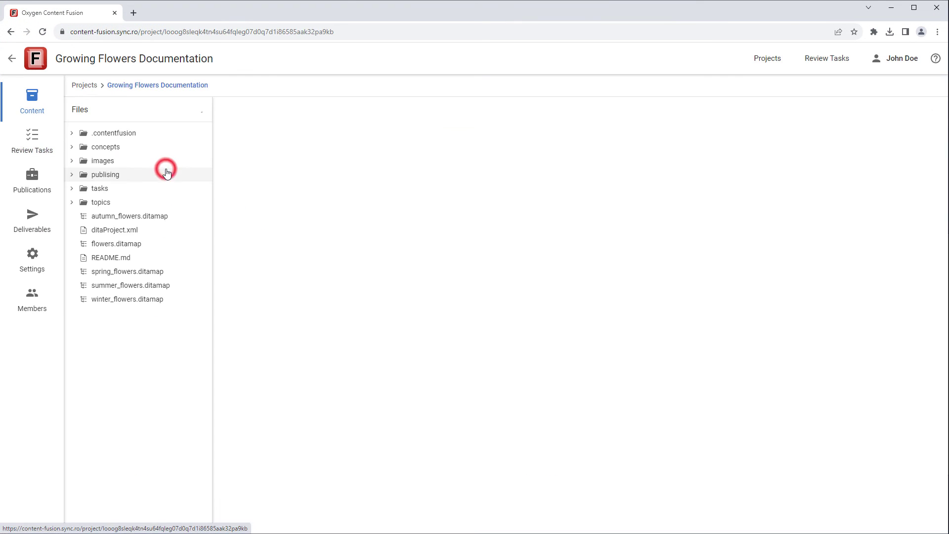
{"action": "left_click", "coordinate": [38, 187]}
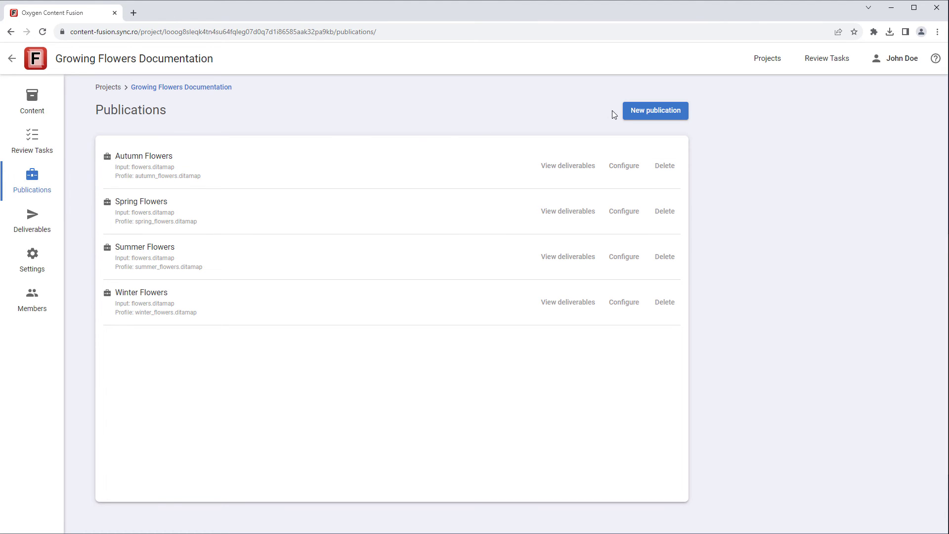
{"action": "left_click", "coordinate": [662, 109]}
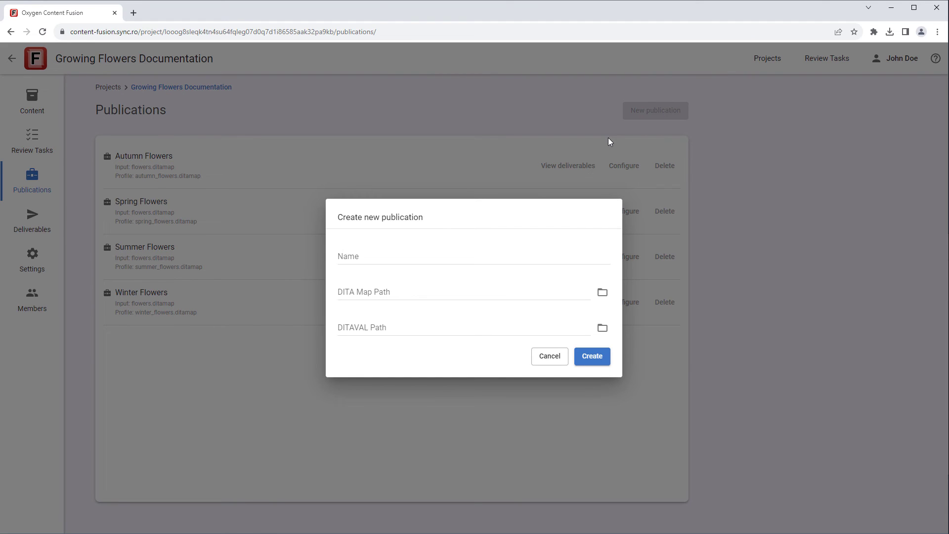
{"action": "left_click", "coordinate": [435, 253]}
{"action": "type", "text": "All Flowers"}
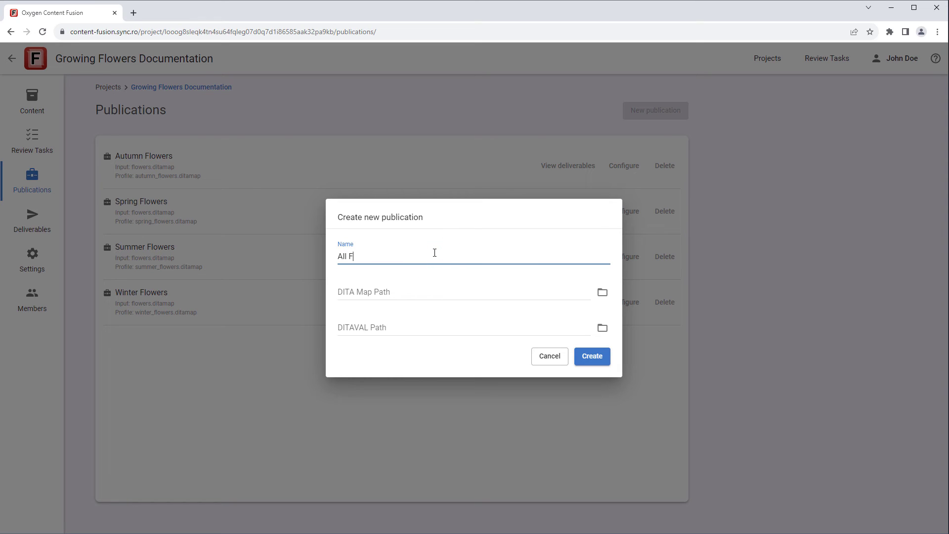
- Pick flowers.ditamap as the DITA map and flowers.ditaval as the filter, then create it
{"action": "left_click", "coordinate": [603, 292]}
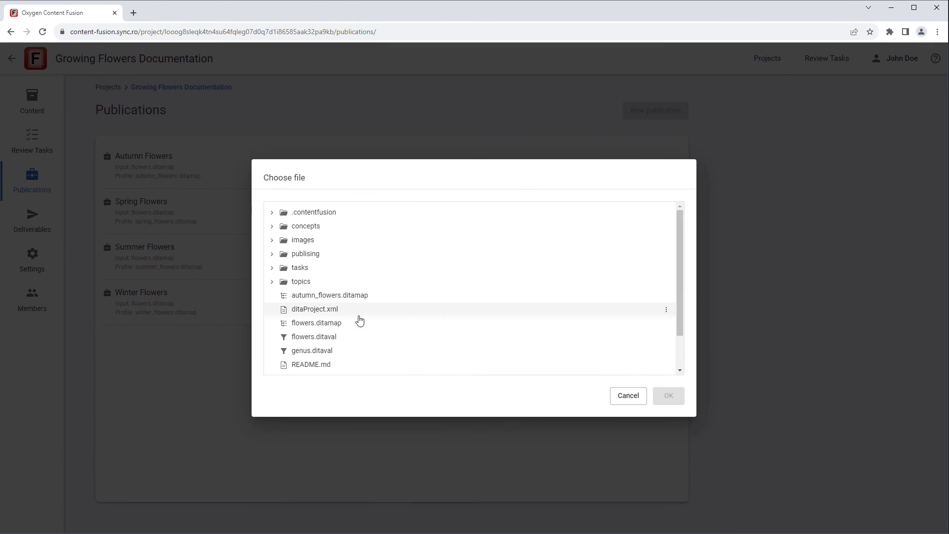
{"action": "left_click", "coordinate": [340, 322]}
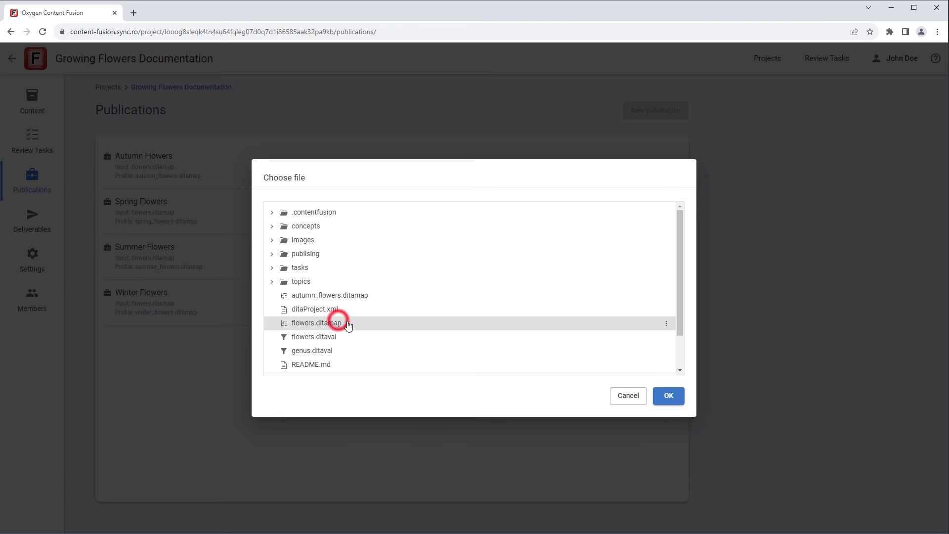
{"action": "left_click", "coordinate": [660, 395]}
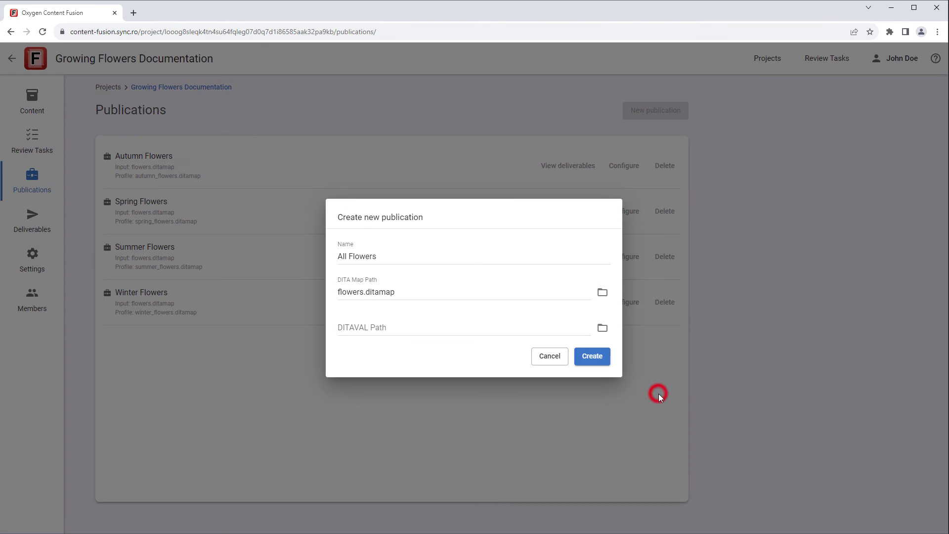
{"action": "left_click", "coordinate": [602, 328]}
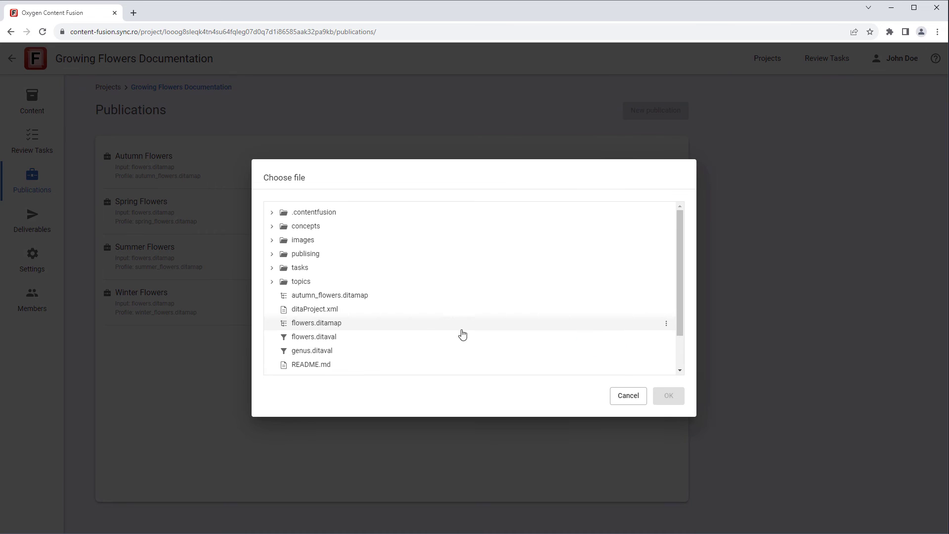
{"action": "left_click", "coordinate": [339, 336]}
{"action": "left_click", "coordinate": [664, 397]}
{"action": "left_click", "coordinate": [597, 355]}
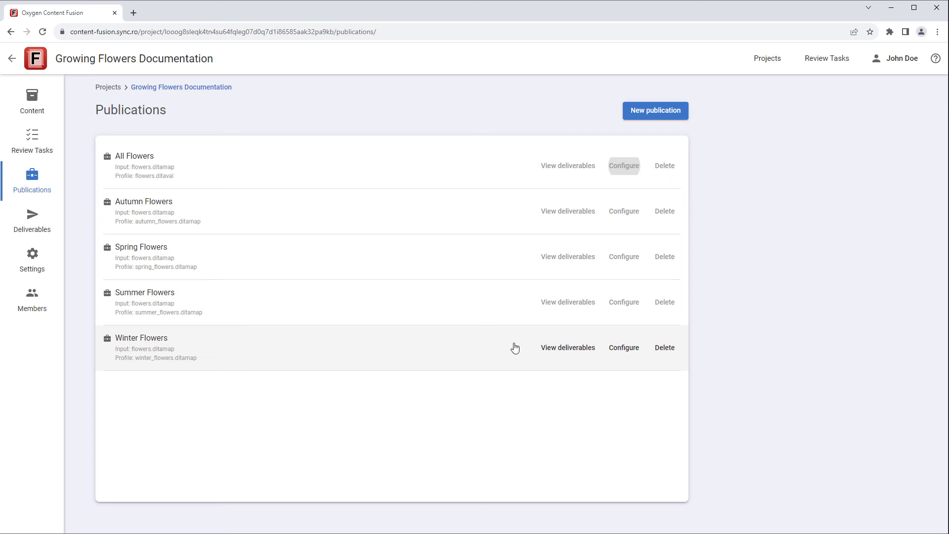
- Start a deliverable 'Flowers WebHelp' described as 'WebHelp output version for the Flowers project'
{"action": "left_click", "coordinate": [28, 224]}
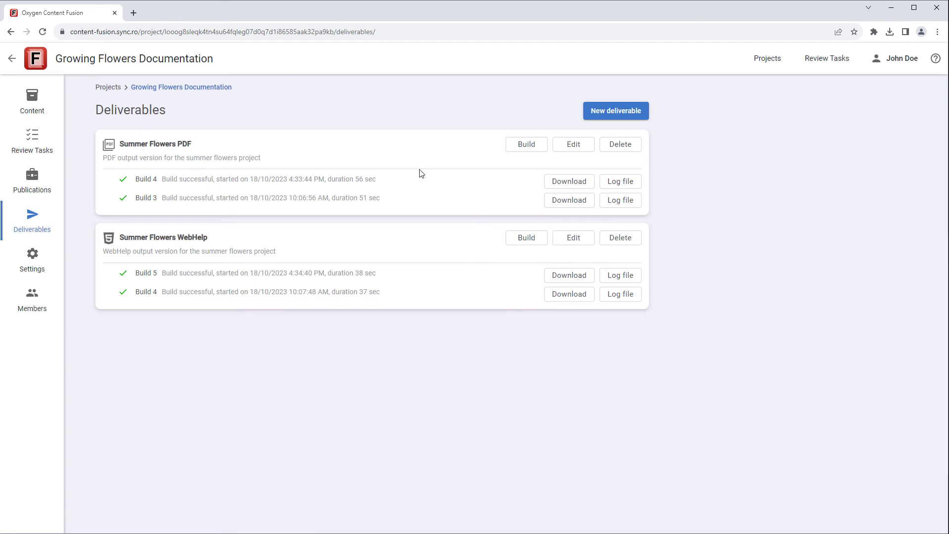
{"action": "left_click", "coordinate": [611, 116]}
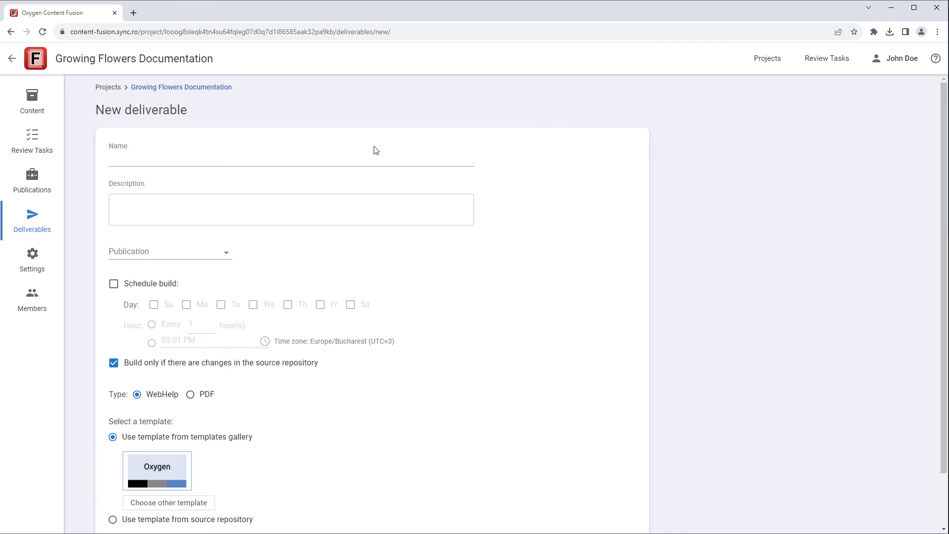
{"action": "left_click", "coordinate": [308, 155]}
{"action": "type", "text": "Flowers WebHelp"}
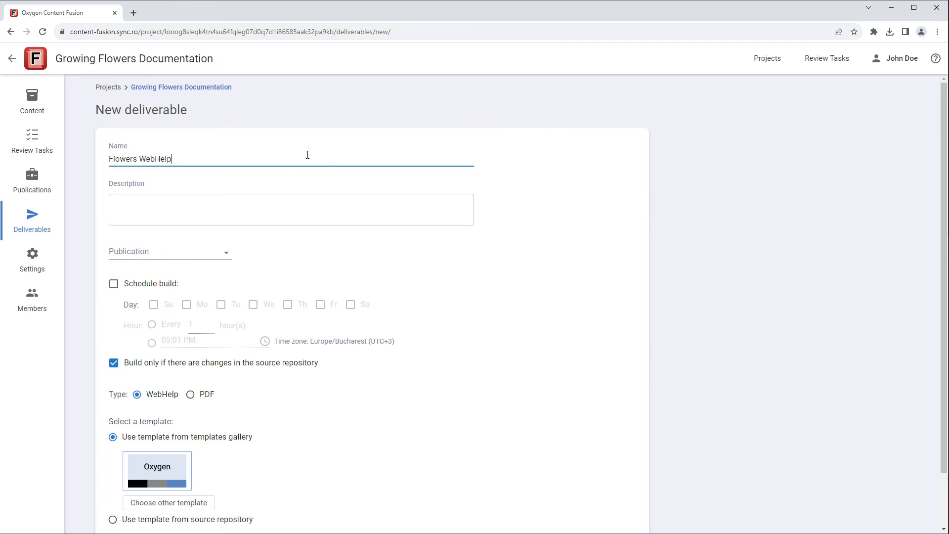
{"action": "left_click", "coordinate": [281, 200]}
{"action": "type", "text": "WebHelp output version for the Flowers project"}
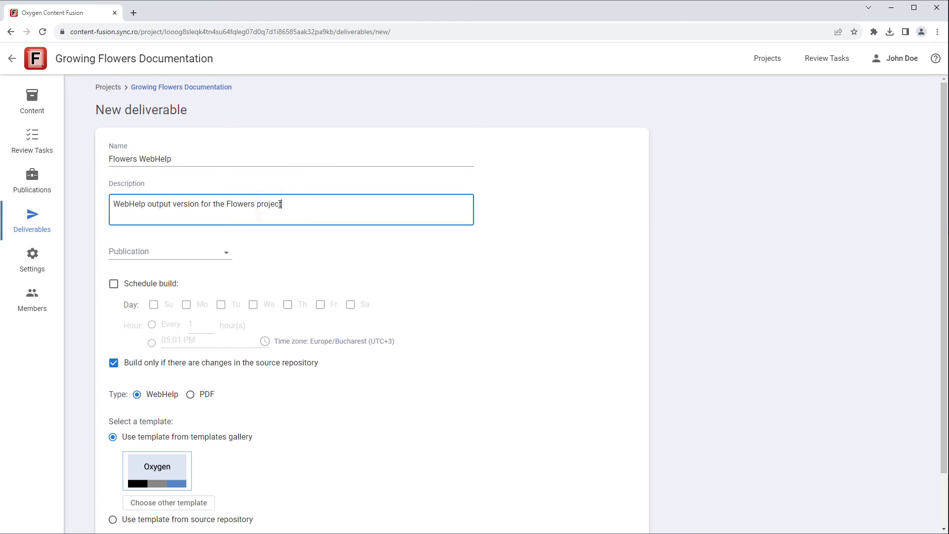
- Link it to the All Flowers publication, keep the WebHelp output type, and save
{"action": "left_click", "coordinate": [227, 251]}
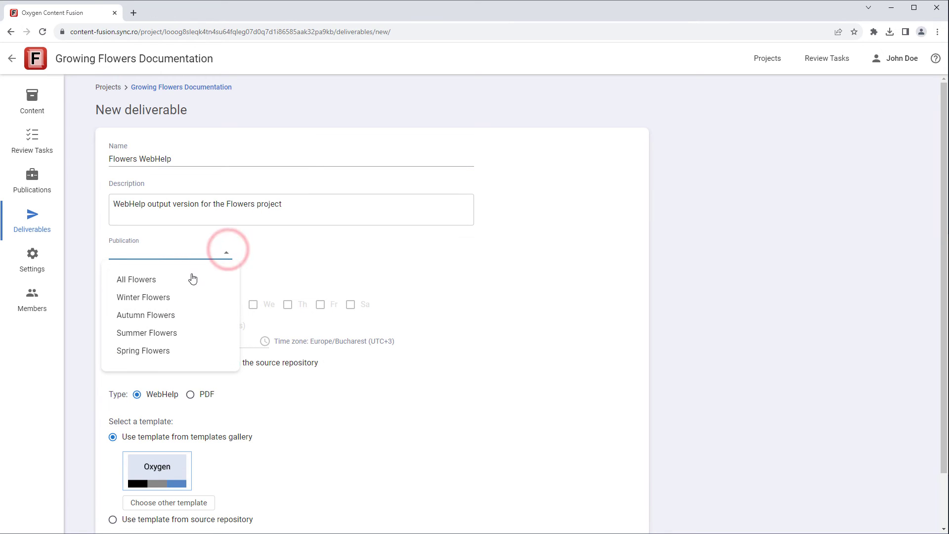
{"action": "left_click", "coordinate": [186, 281]}
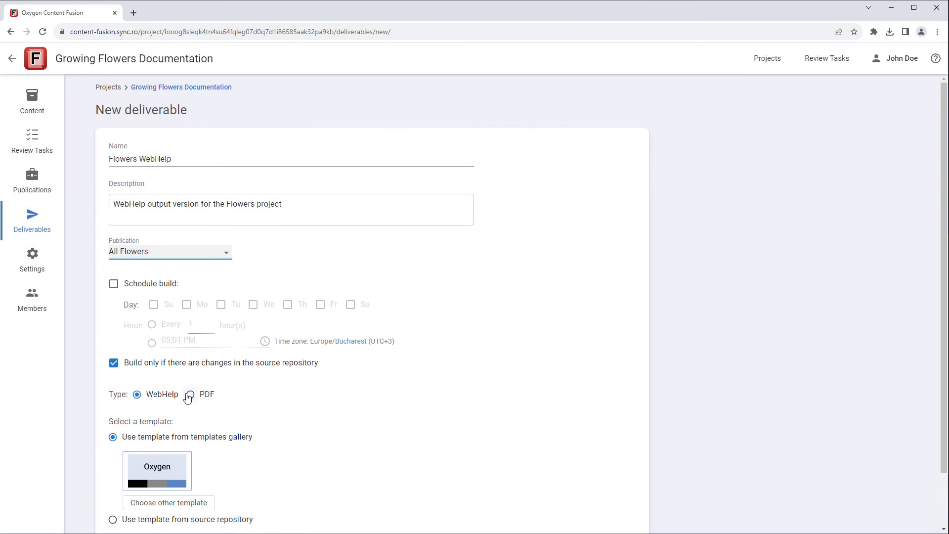
{"action": "left_click", "coordinate": [190, 396]}
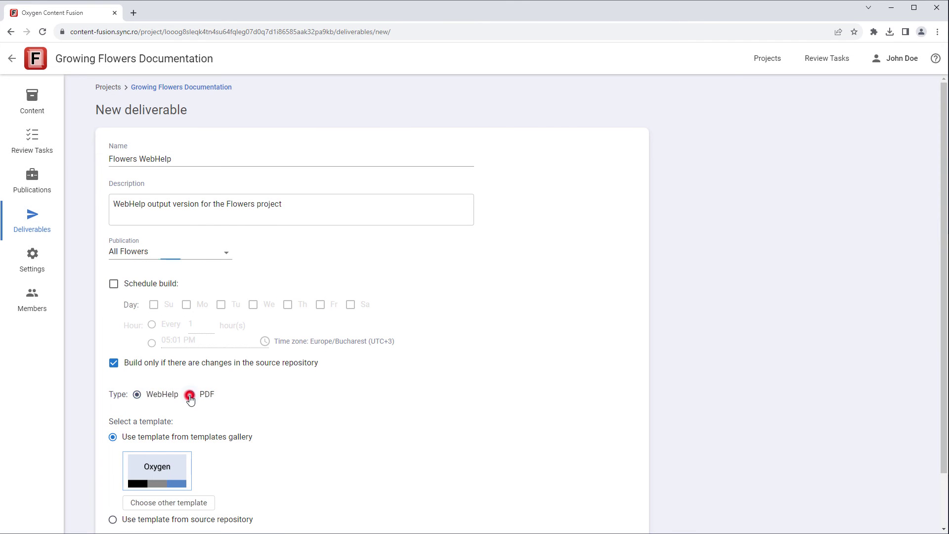
{"action": "left_click", "coordinate": [139, 396]}
{"action": "scroll", "coordinate": [173, 403], "scroll_direction": "down", "scroll_amount": 1}
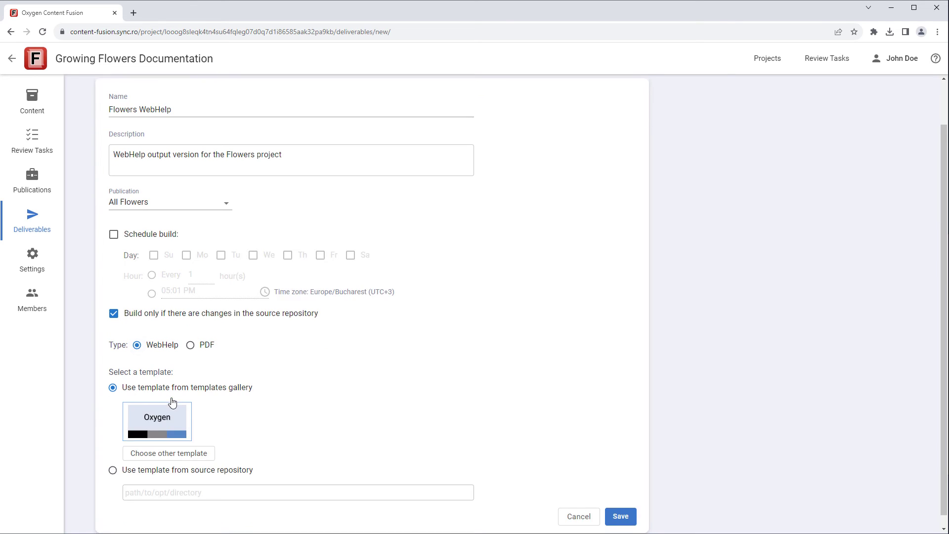
{"action": "left_click", "coordinate": [613, 506]}
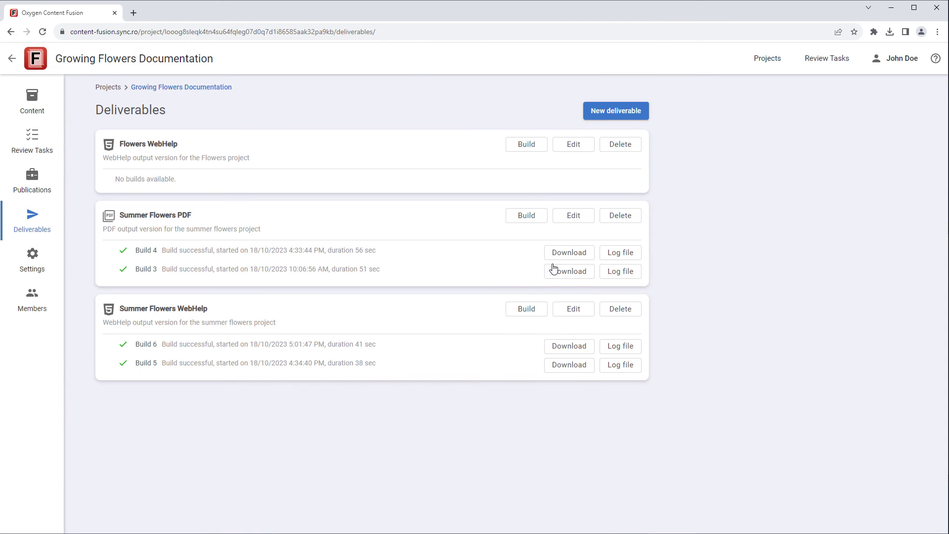
- Build Flowers WebHelp, letting Build 1 finish in 40 sec, then open its edit form
{"action": "left_click", "coordinate": [521, 149]}
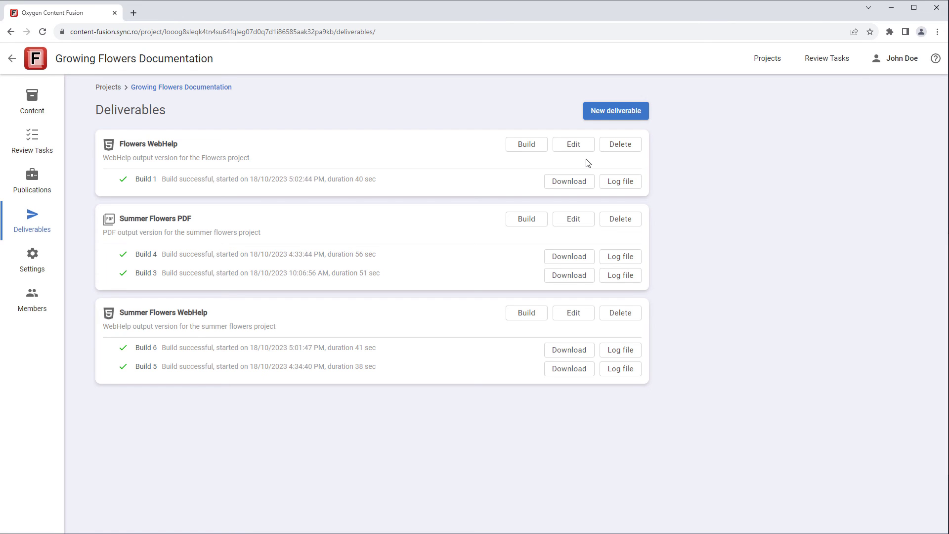
{"action": "left_click", "coordinate": [578, 144]}
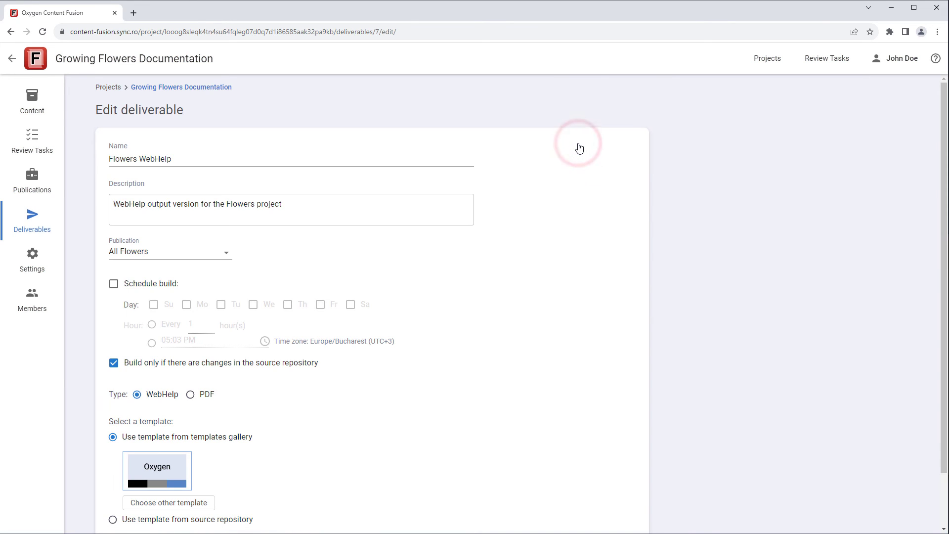
{"action": "scroll", "coordinate": [581, 163], "scroll_direction": "down", "scroll_amount": 2}
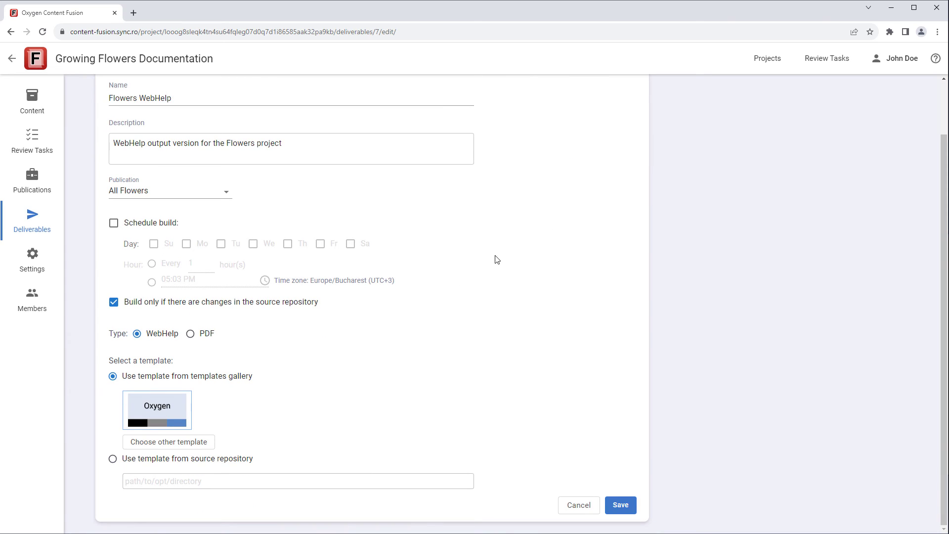
- Duplicate the Iodine WebHelp template under the new name Flowers1
{"action": "left_click", "coordinate": [185, 442]}
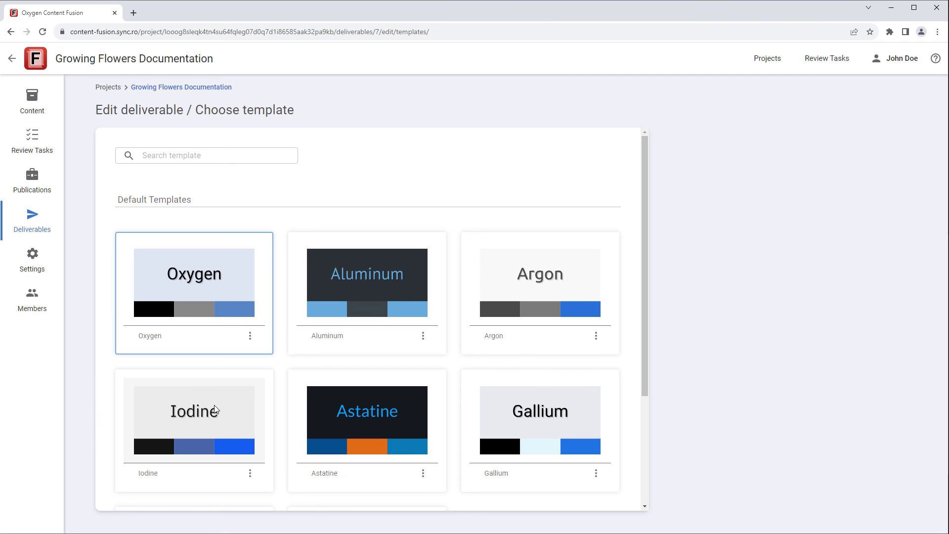
{"action": "left_click", "coordinate": [239, 413]}
{"action": "left_click", "coordinate": [250, 475]}
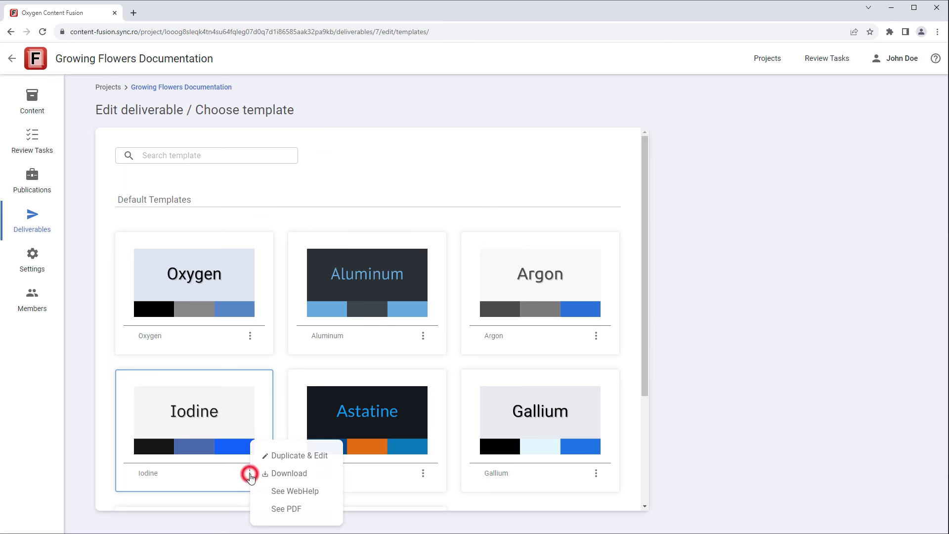
{"action": "left_click", "coordinate": [285, 455]}
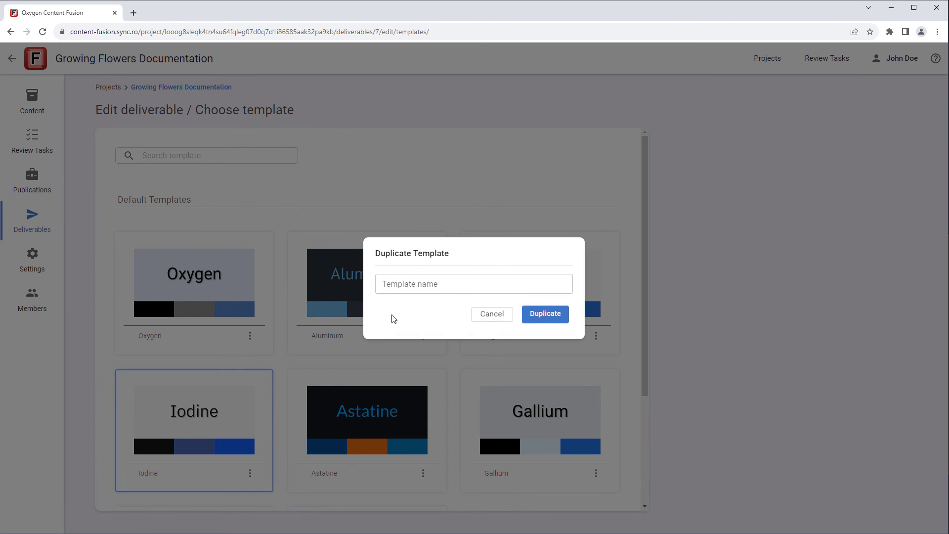
{"action": "left_click", "coordinate": [406, 285]}
{"action": "type", "text": "Flower"}
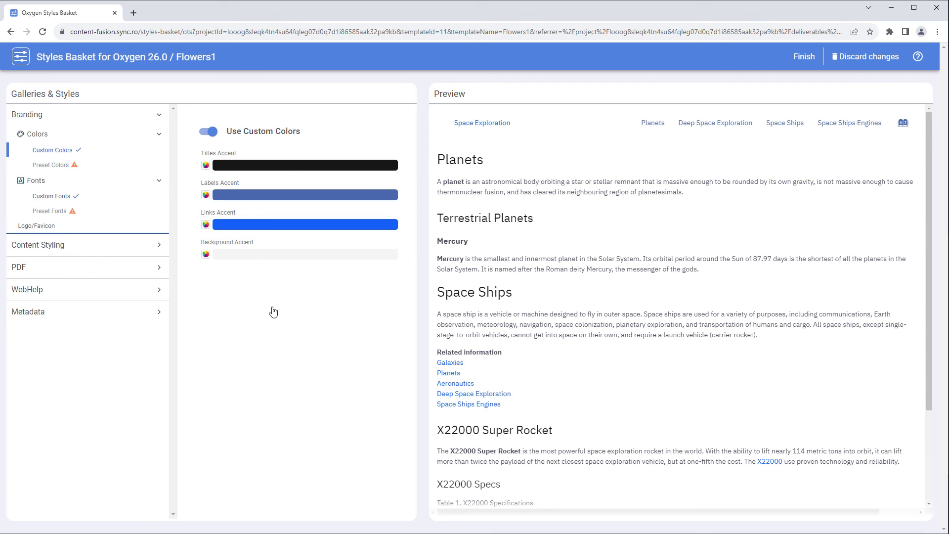
- Set flower_logo.png as the Flowers1 logo under Branding > Logo/Favicon and finish the template
{"action": "left_click", "coordinate": [45, 227]}
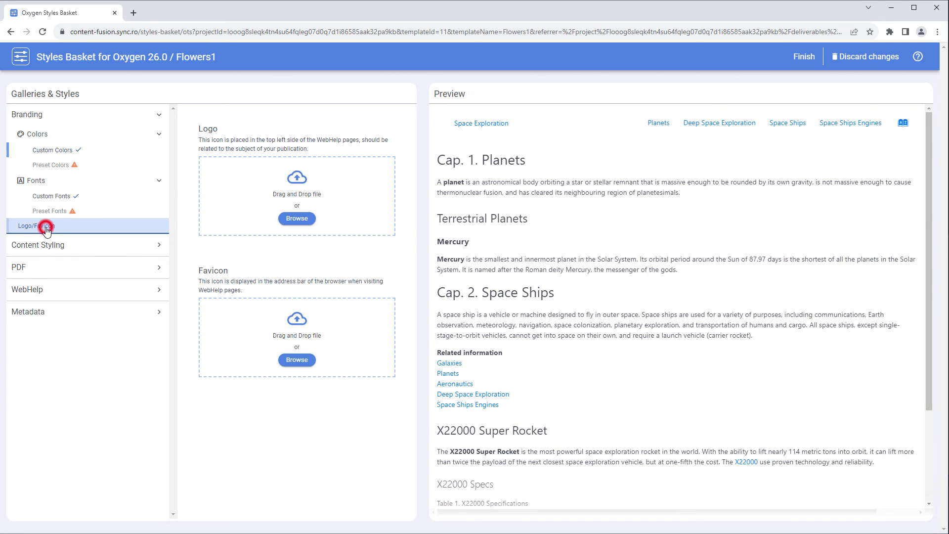
{"action": "left_click", "coordinate": [296, 218]}
{"action": "double_click", "coordinate": [154, 84]}
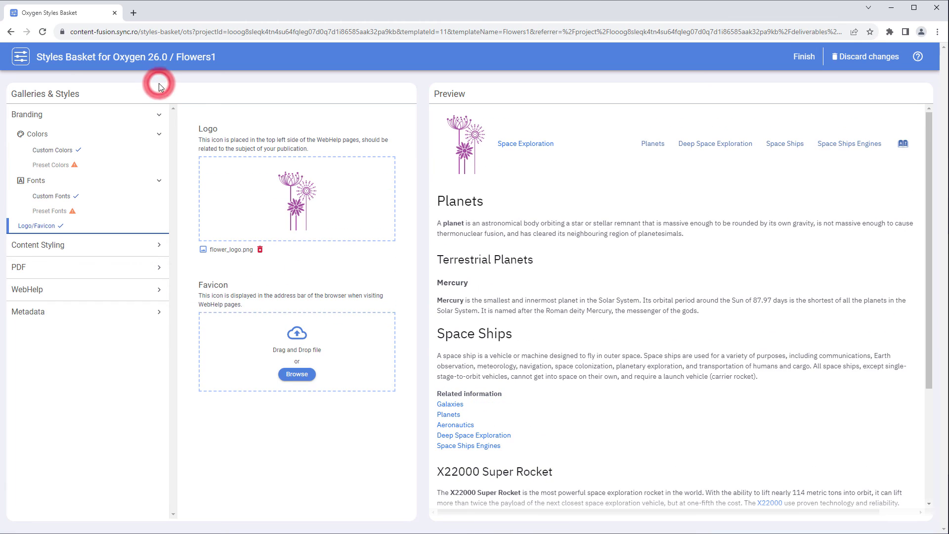
{"action": "left_click", "coordinate": [802, 60]}
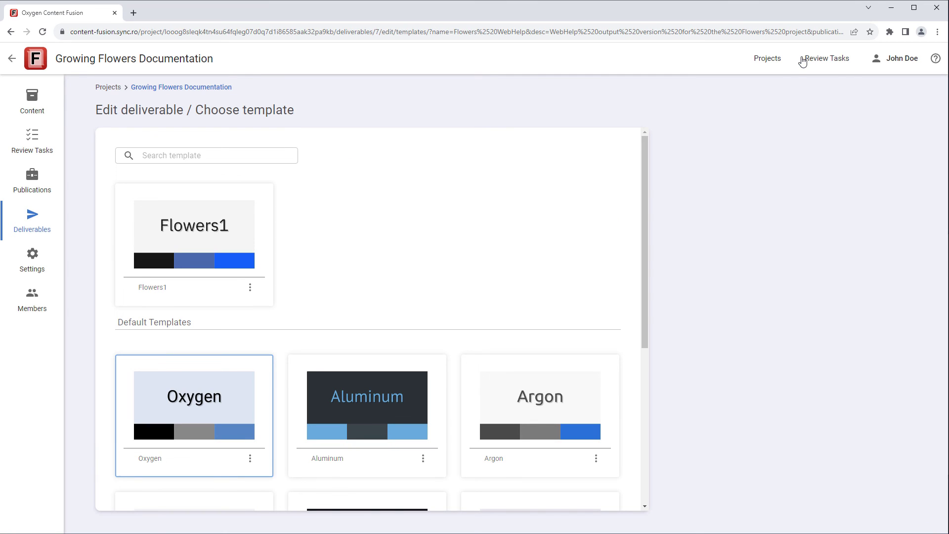
- Switch Flowers WebHelp to the Flowers1 template, save, rebuild as Build 2, and download the zip
{"action": "left_click", "coordinate": [221, 290]}
{"action": "left_click_drag", "start_coordinate": [643, 290], "coordinate": [649, 485]}
{"action": "left_click", "coordinate": [608, 488]}
{"action": "scroll", "coordinate": [609, 490], "scroll_direction": "down", "scroll_amount": 1}
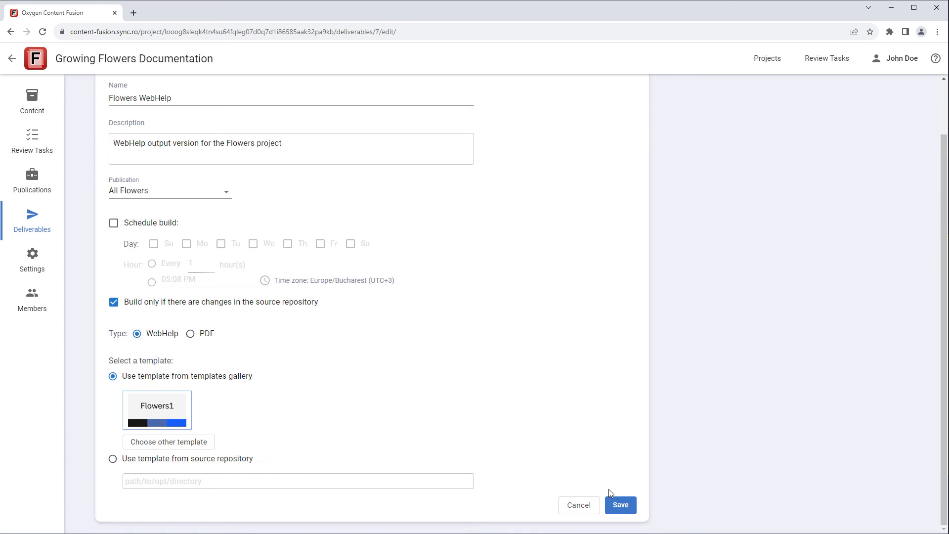
{"action": "left_click", "coordinate": [618, 505]}
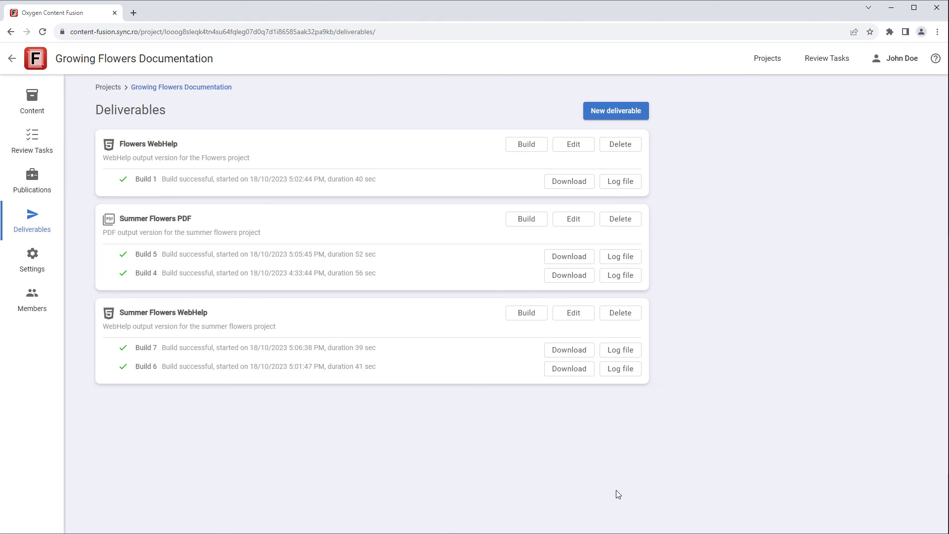
{"action": "left_click", "coordinate": [536, 146]}
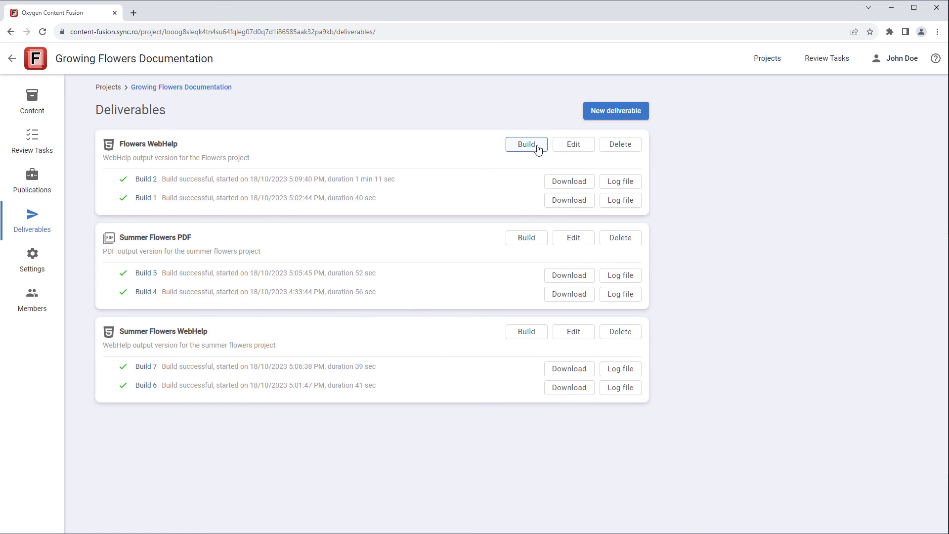
{"action": "left_click", "coordinate": [564, 184]}
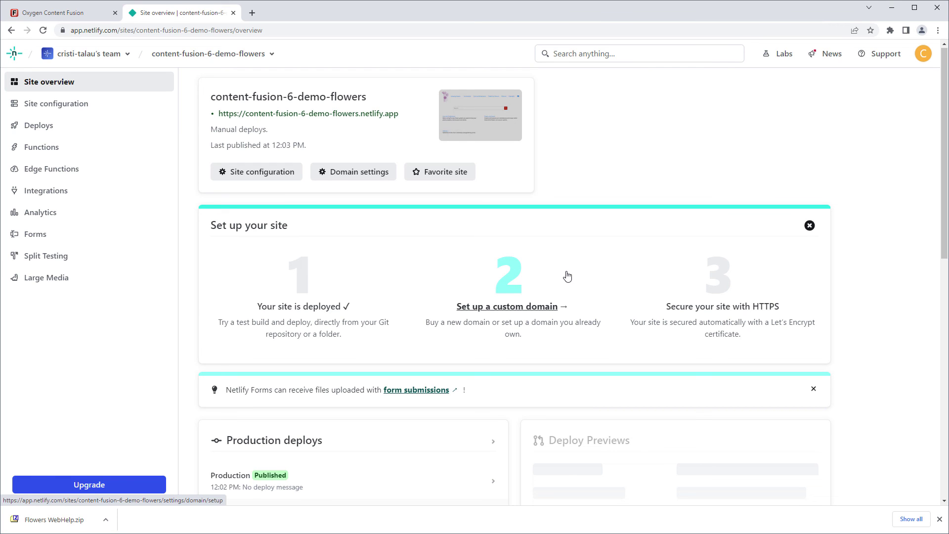
- Upload Flowers WebHelp.zip on the Netlify Deploys page as a new production deploy
{"action": "left_click", "coordinate": [41, 124]}
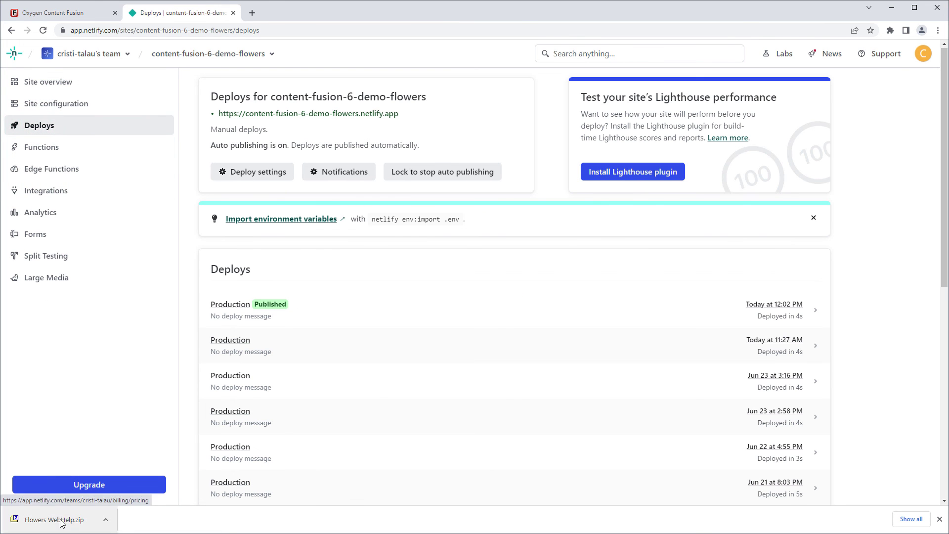
{"action": "left_click_drag", "start_coordinate": [61, 523], "coordinate": [547, 193]}
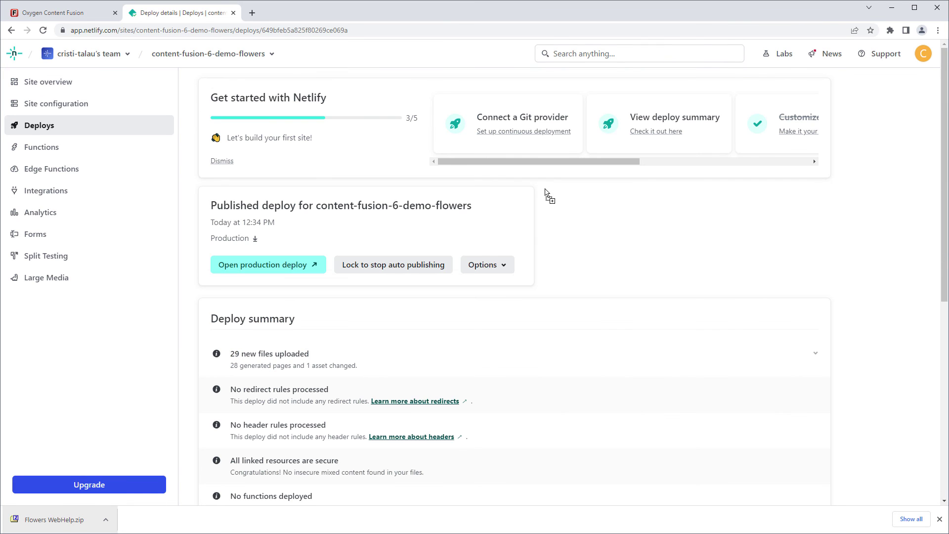
- Open the production deploy of the Growing Flowers WebHelp site in a new tab
{"action": "left_click", "coordinate": [280, 270]}
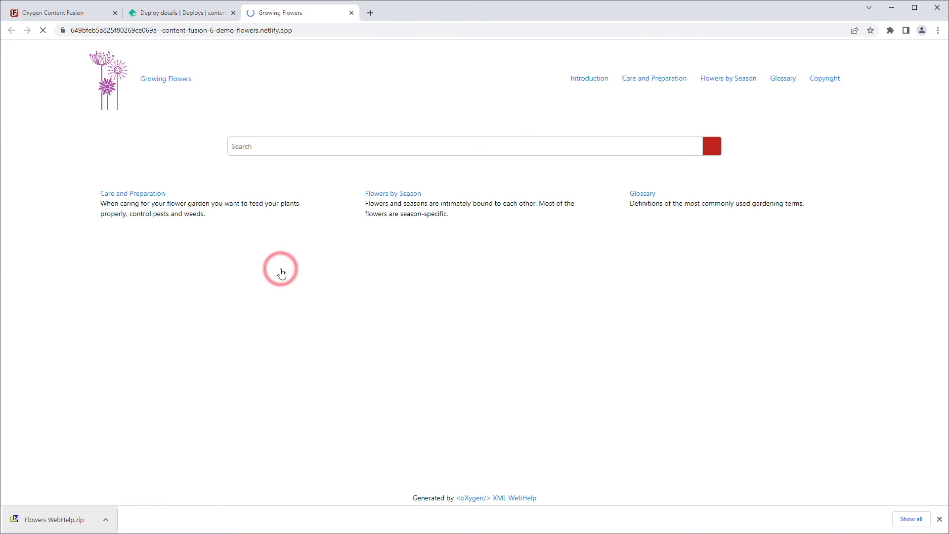